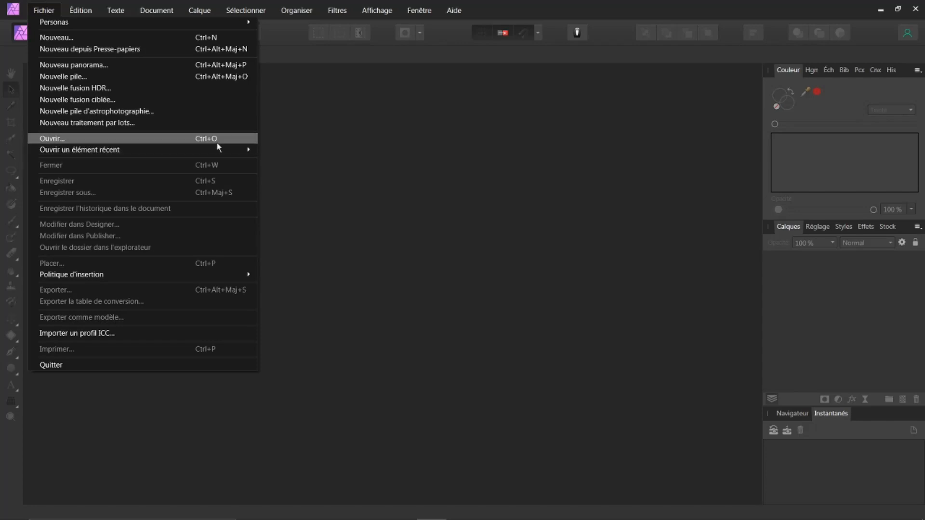
# Open the recent file Cameron-Diaz-Je-prefere-voir-mon-visage-vieillir.jpg and duplicate its Arrière-plan layer
pyautogui.moveTo(217, 154)
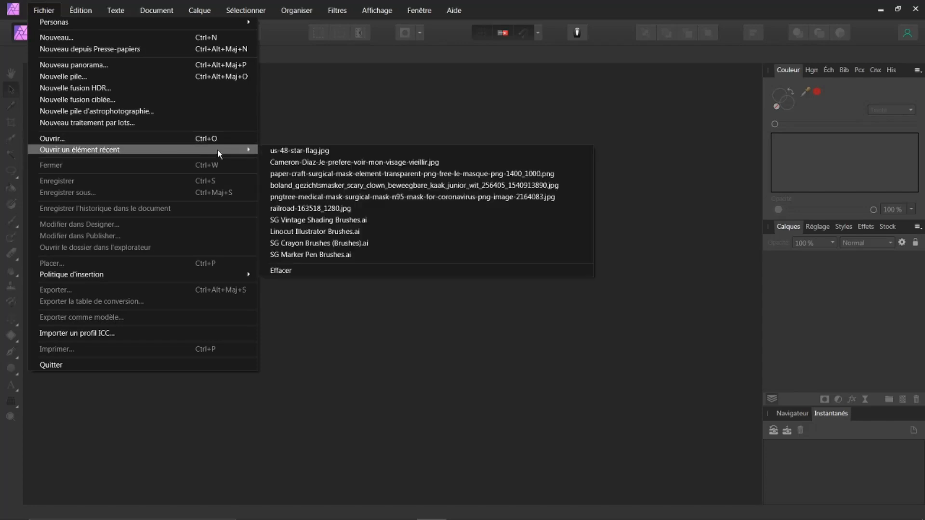
pyautogui.click(276, 164)
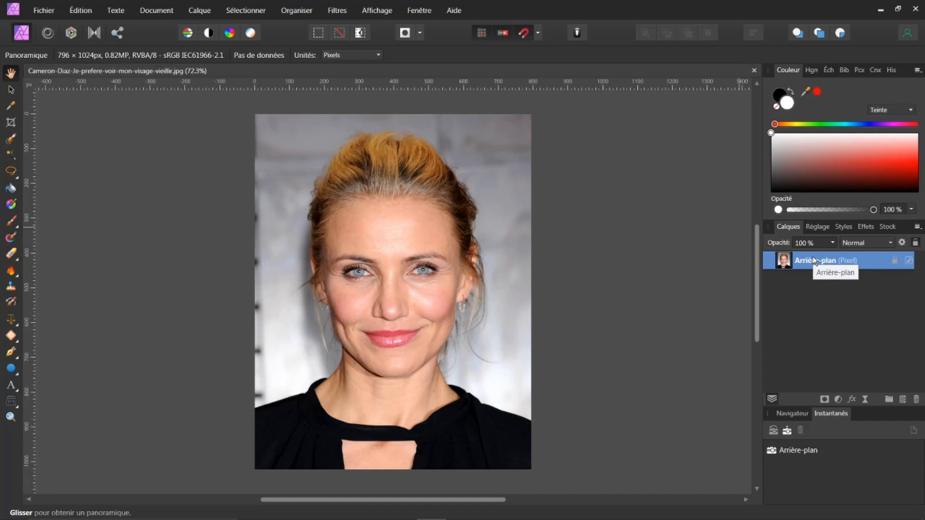
pyautogui.hotkey('ctrl', 'j')
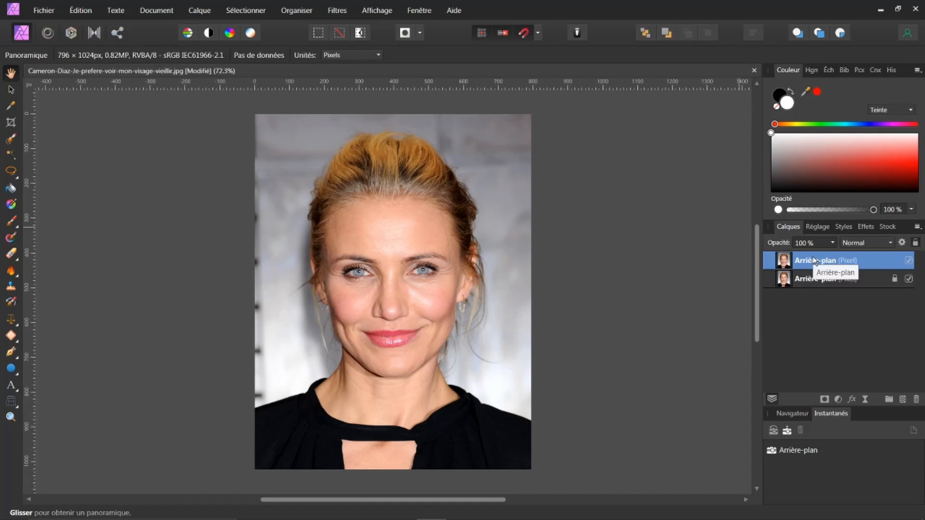
pyautogui.rightClick(784, 260)
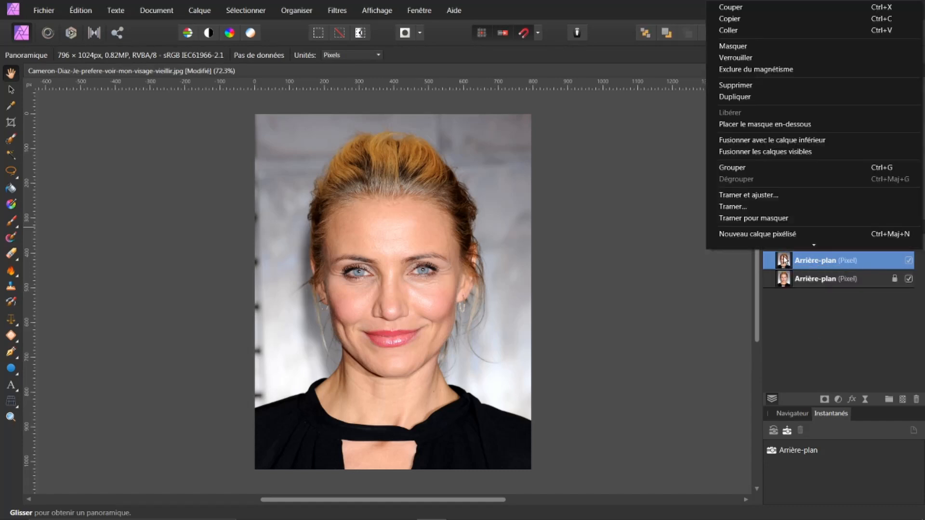
pyautogui.click(643, 212)
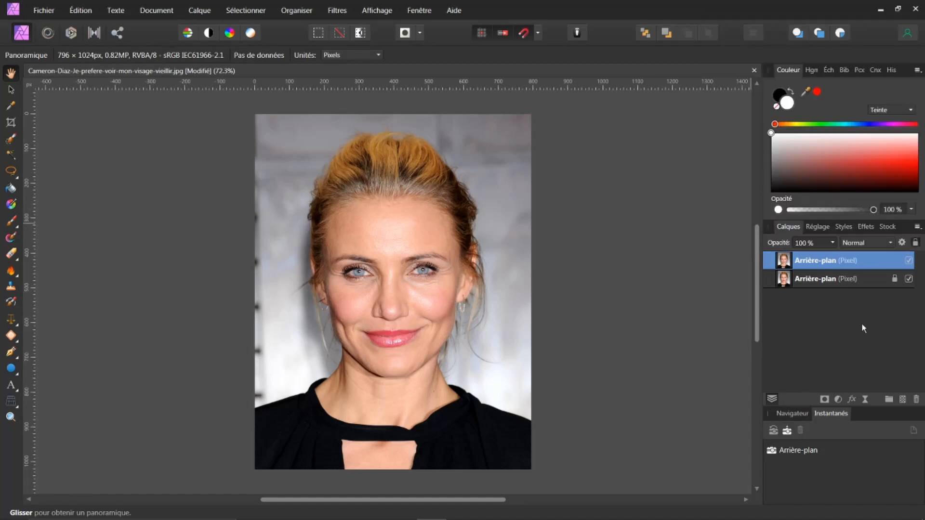
# Add a new pixel layer above the photo layers and paint mid-grey over the whole face, from hairline to chin
pyautogui.click(902, 400)
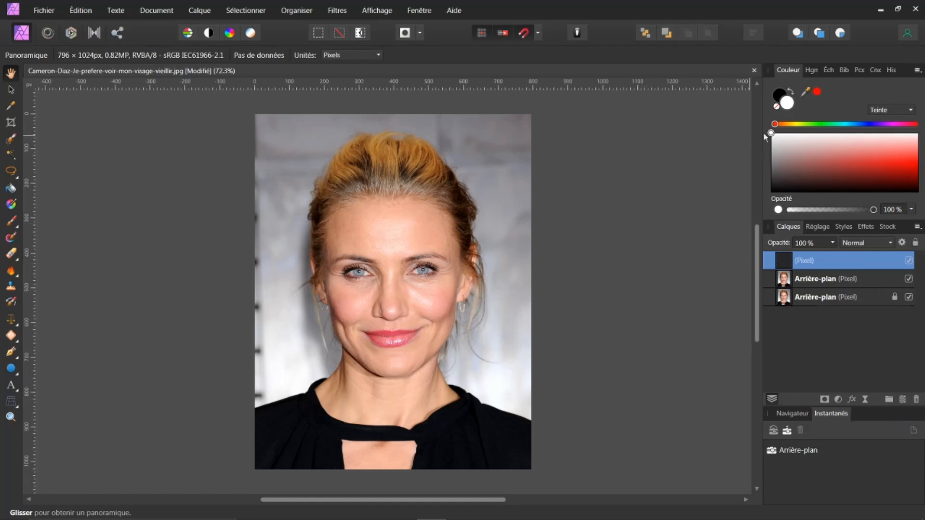
pyautogui.click(771, 162)
pyautogui.moveTo(769, 164); pyautogui.dragTo(756, 160)
pyautogui.hotkey('ctrl', 'z')
pyautogui.click(13, 224)
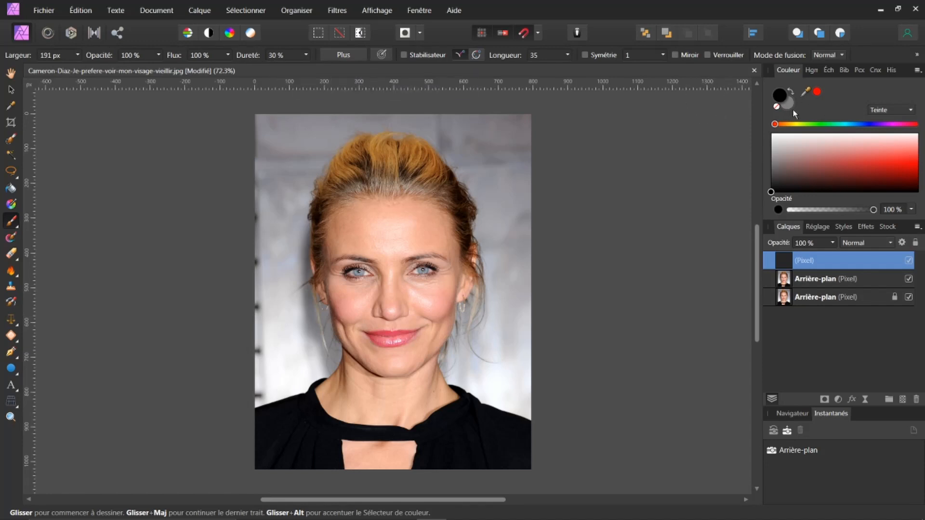
pyautogui.press('x')
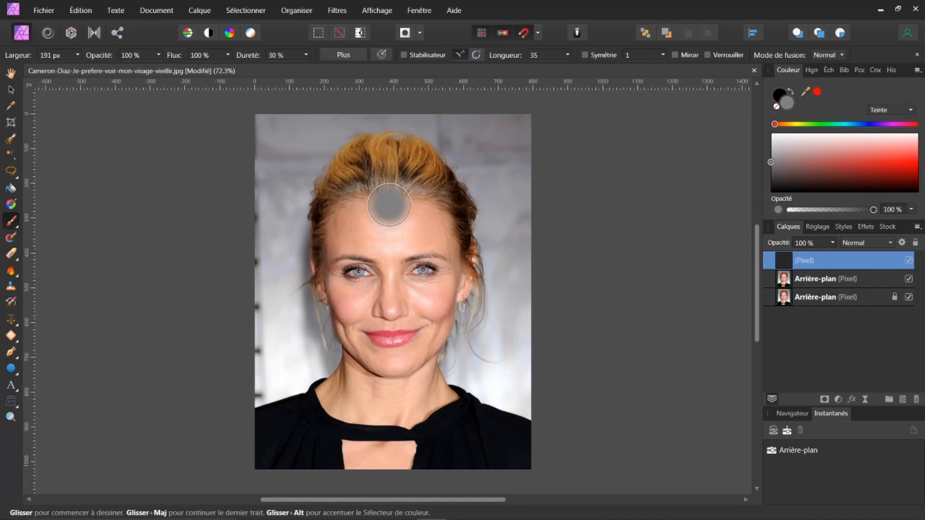
pyautogui.moveTo(389, 205)
pyautogui.mouseDown()
pyautogui.moveTo(399, 207)
pyautogui.moveTo(343, 208)
pyautogui.moveTo(333, 220)
pyautogui.moveTo(344, 315)
pyautogui.moveTo(368, 353)
pyautogui.moveTo(359, 347)
pyautogui.moveTo(391, 361)
pyautogui.moveTo(382, 357)
pyautogui.moveTo(424, 346)
pyautogui.moveTo(444, 268)
pyautogui.moveTo(427, 208)
pyautogui.moveTo(393, 199)
pyautogui.moveTo(371, 217)
pyautogui.moveTo(361, 323)
pyautogui.moveTo(399, 264)
pyautogui.moveTo(400, 223)
pyautogui.moveTo(413, 310)
pyautogui.moveTo(375, 314)
pyautogui.moveTo(400, 310)
pyautogui.moveTo(371, 355)
pyautogui.moveTo(385, 355)
pyautogui.moveTo(388, 322)
pyautogui.moveTo(384, 330)
pyautogui.mouseUp()
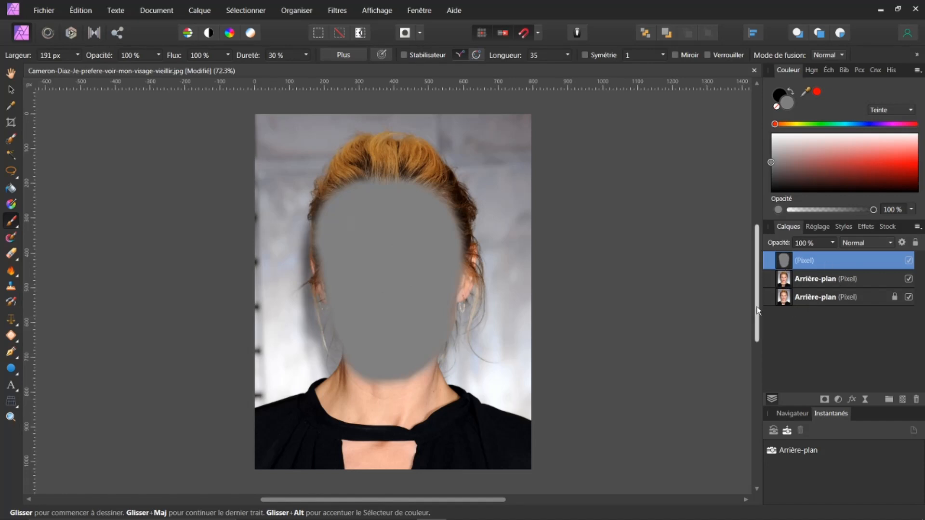
# Load the grey face shape as a selection, deselect it, and move the grey layer beneath both photo layers
pyautogui.keyDown('ctrl'); pyautogui.click(784, 262); pyautogui.keyUp('ctrl')
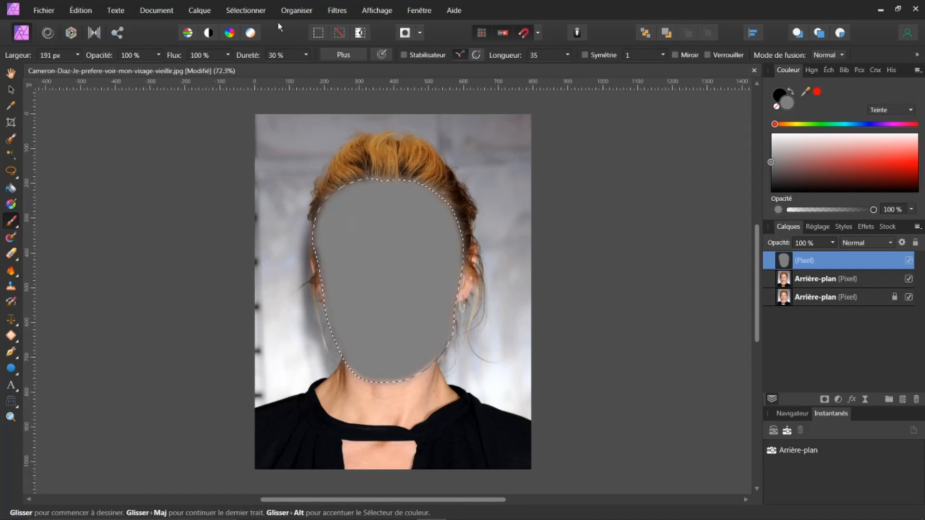
pyautogui.hotkey('ctrl', 'd')
pyautogui.moveTo(784, 261); pyautogui.dragTo(785, 325)
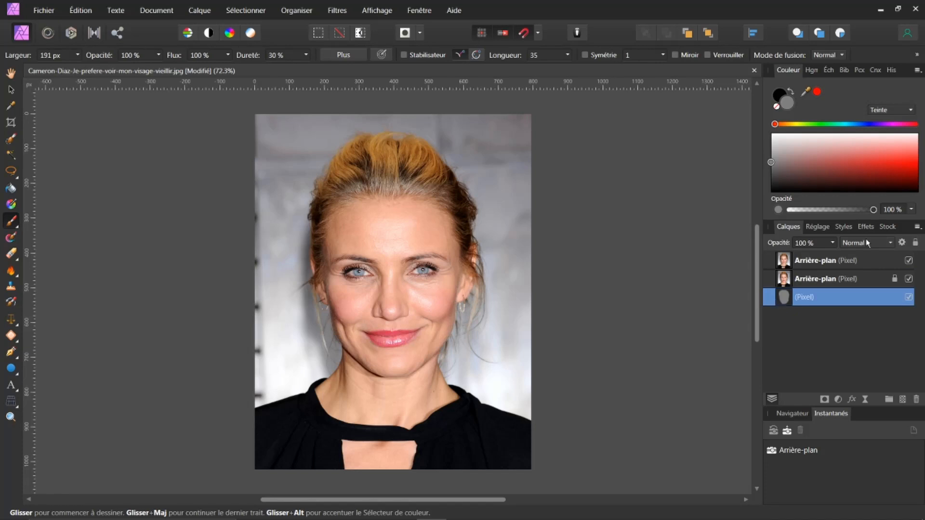
# Add a Black and White adjustment above the duplicated photo layer with Red at -30% and Yellow at 0%
pyautogui.click(783, 261)
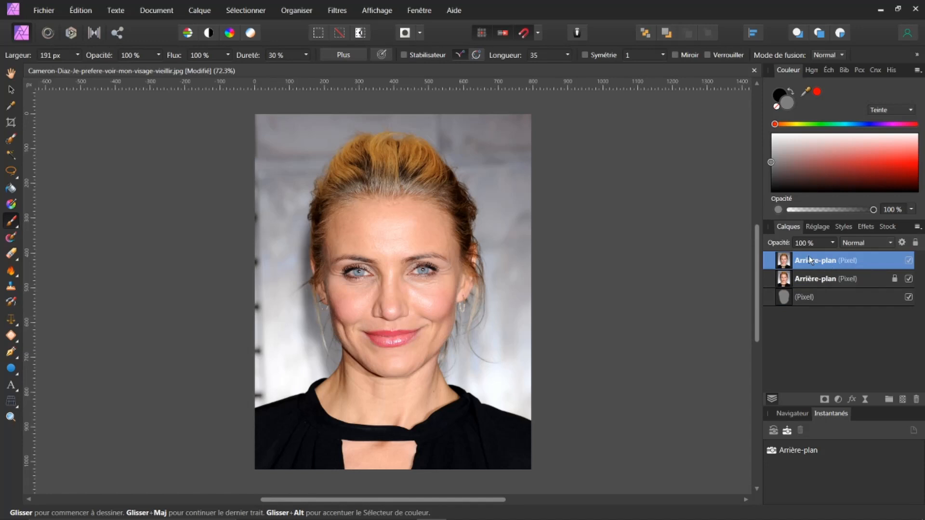
pyautogui.click(838, 400)
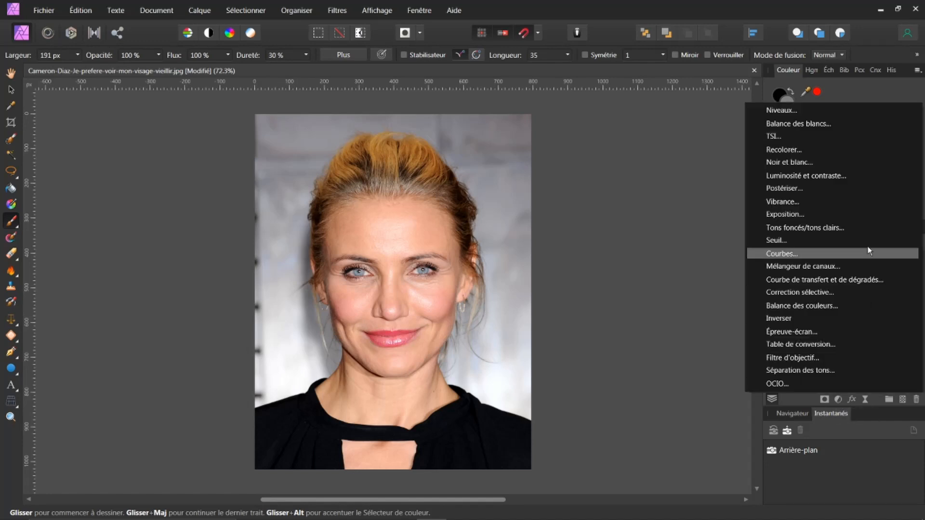
pyautogui.click(790, 162)
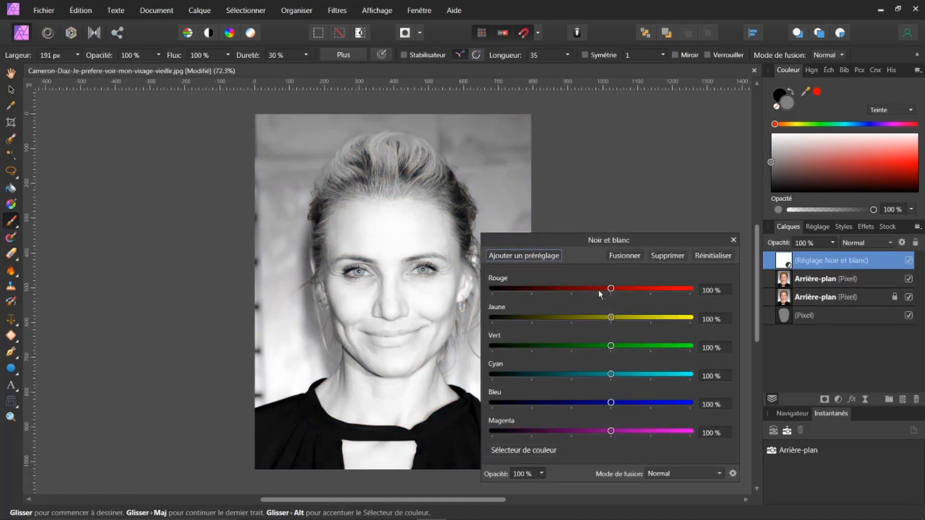
pyautogui.moveTo(611, 289); pyautogui.dragTo(557, 282)
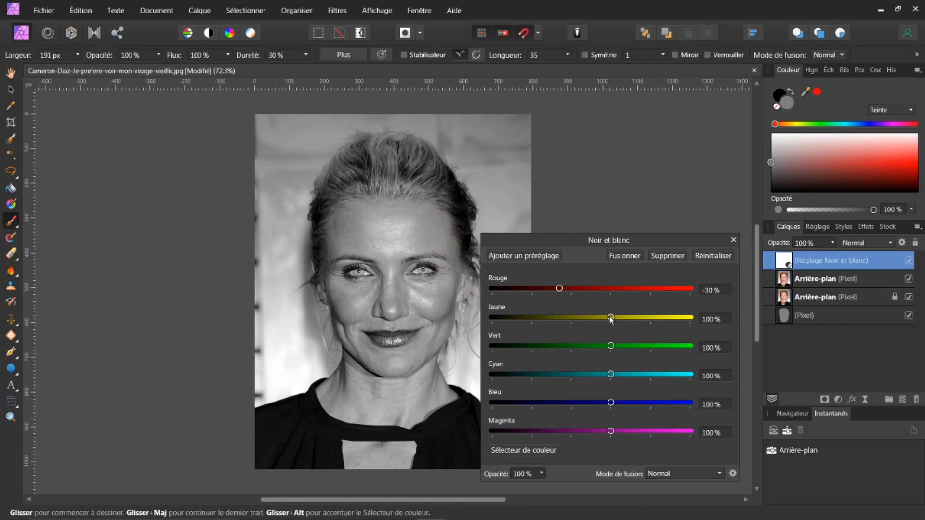
pyautogui.moveTo(611, 318); pyautogui.dragTo(574, 314)
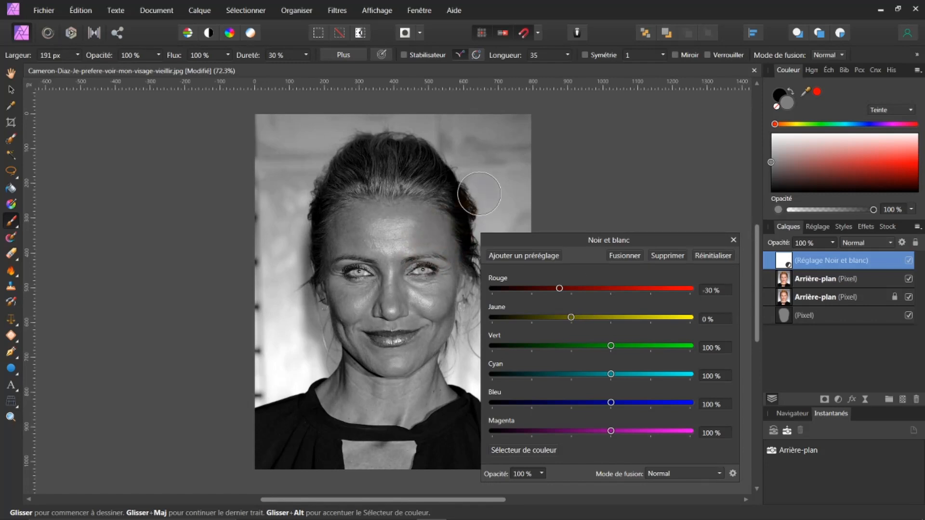
pyautogui.click(11, 90)
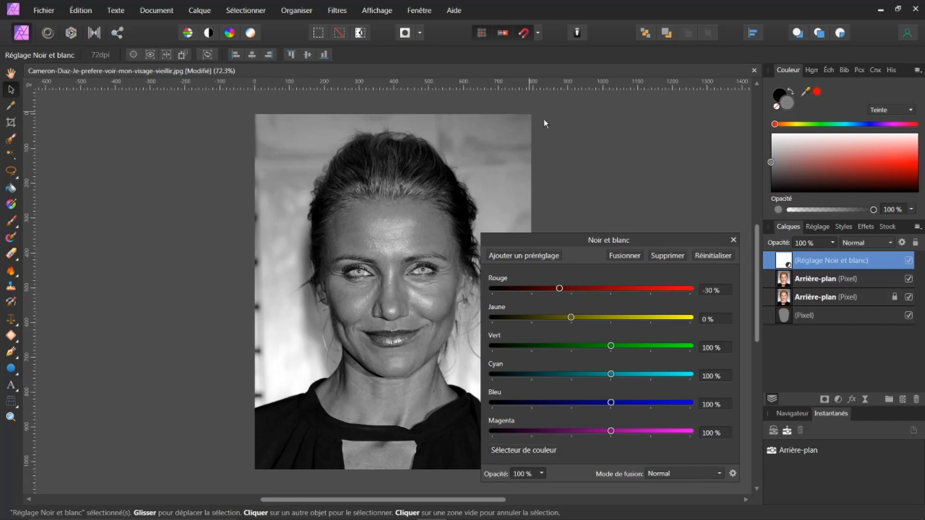
pyautogui.click(733, 240)
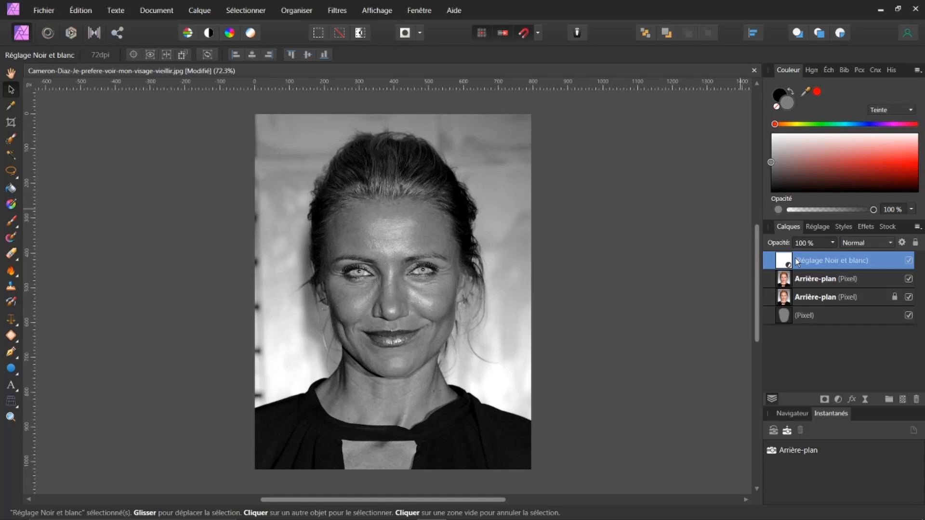
# Nest the Black and White adjustment inside the upper photo layer and compare the image with that layer hidden and shown
pyautogui.moveTo(792, 256)
pyautogui.mouseDown()
pyautogui.moveTo(795, 270)
pyautogui.moveTo(796, 258)
pyautogui.mouseUp()
pyautogui.click(909, 279)
pyautogui.moveTo(784, 262); pyautogui.dragTo(790, 280)
pyautogui.moveTo(791, 282); pyautogui.dragTo(790, 281)
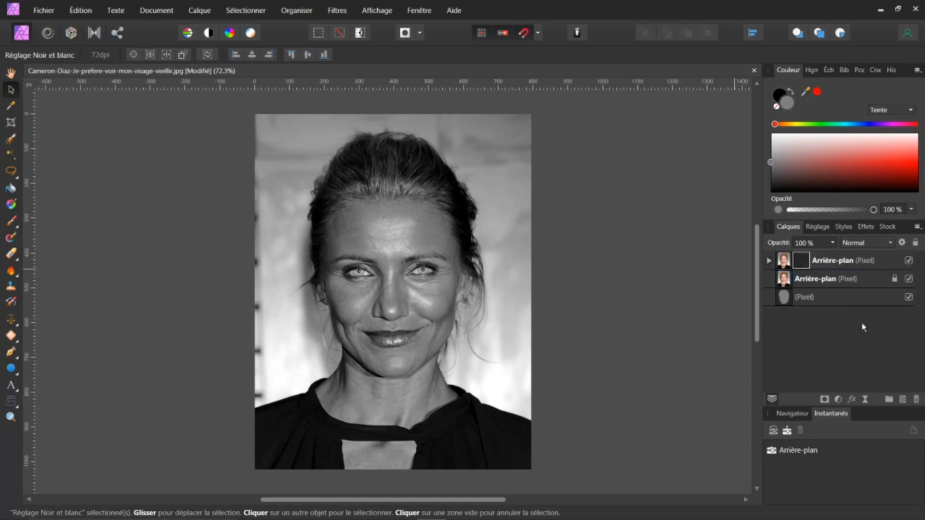
pyautogui.click(909, 261)
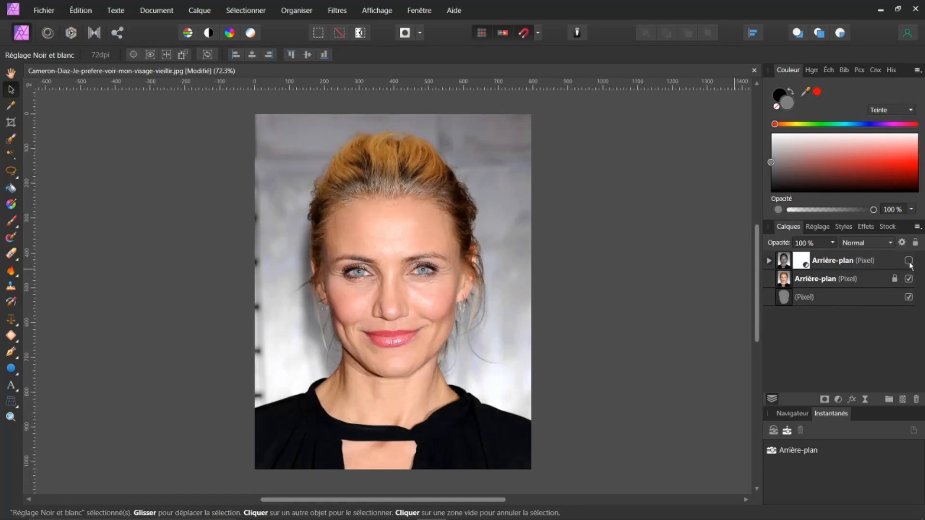
pyautogui.click(909, 261)
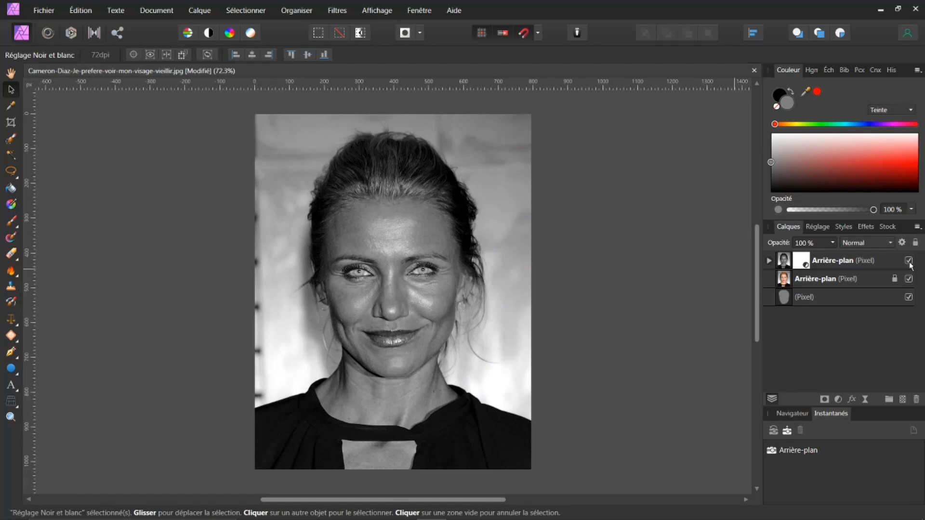
# Add a Levels adjustment and nest it inside the upper photo layer, above the Black and White adjustment
pyautogui.click(769, 262)
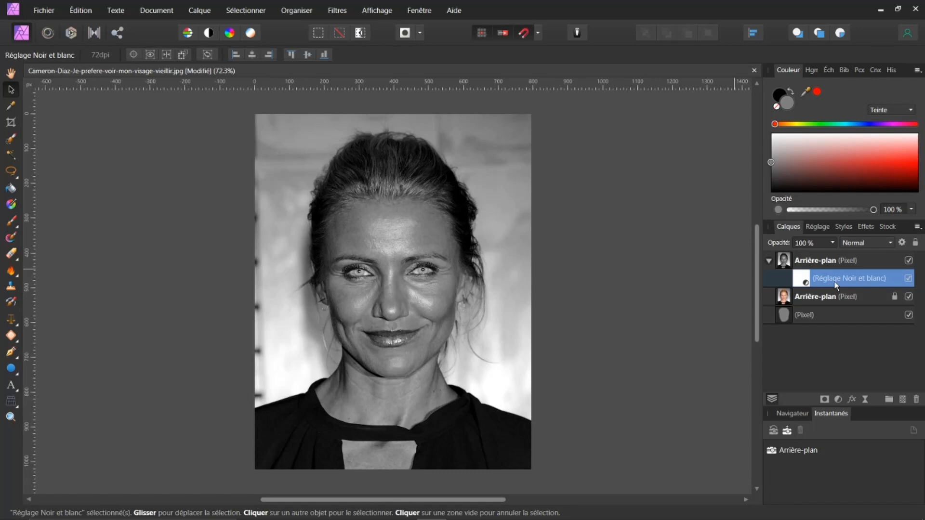
pyautogui.click(838, 400)
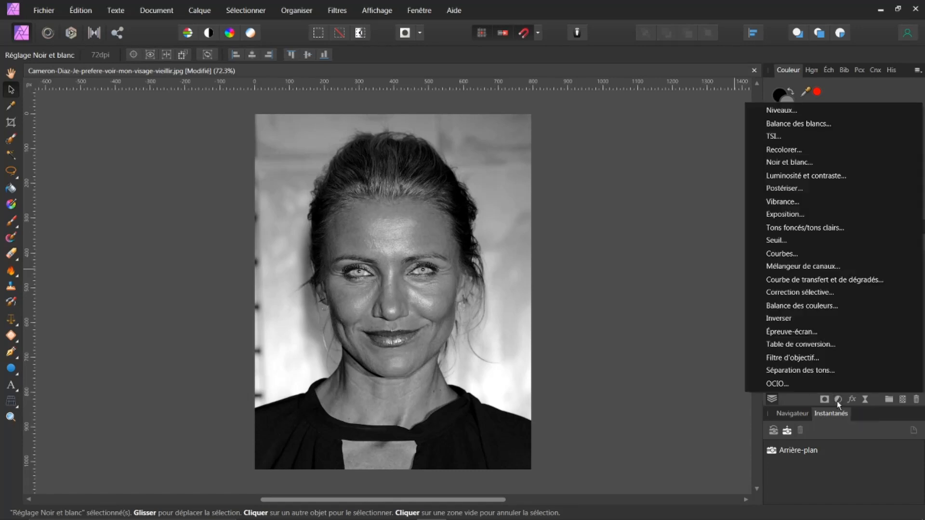
pyautogui.click(800, 110)
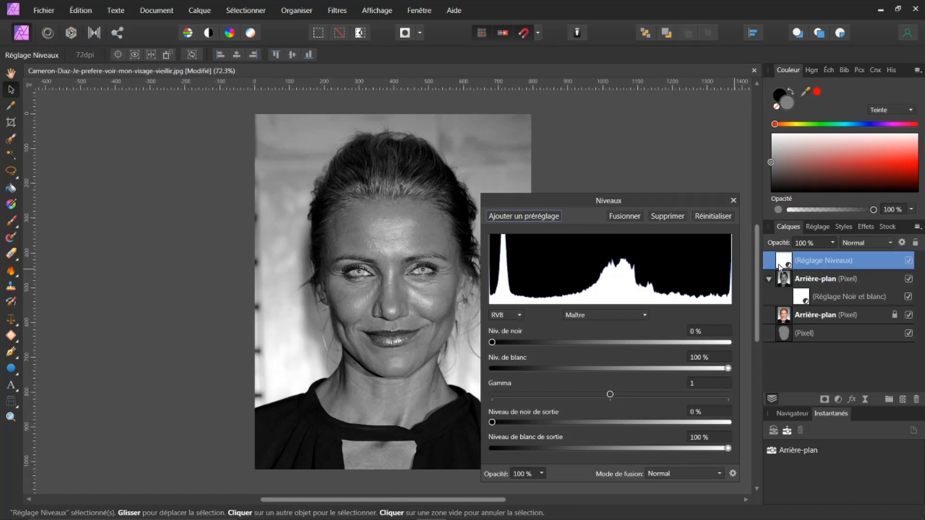
pyautogui.moveTo(779, 261); pyautogui.dragTo(789, 282)
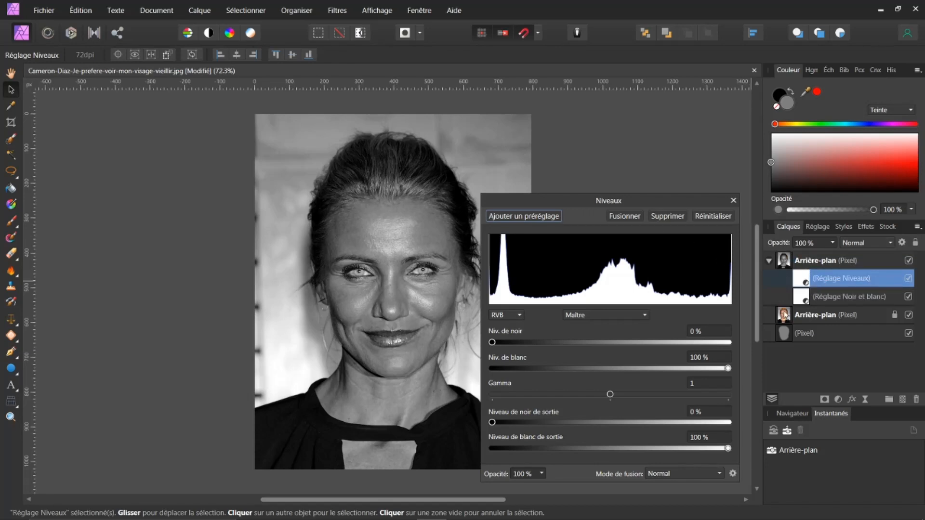
# Raise the Levels black level to slightly above 7%, set the white level to 96%, and collapse the upper photo layer
pyautogui.moveTo(673, 202); pyautogui.dragTo(737, 159)
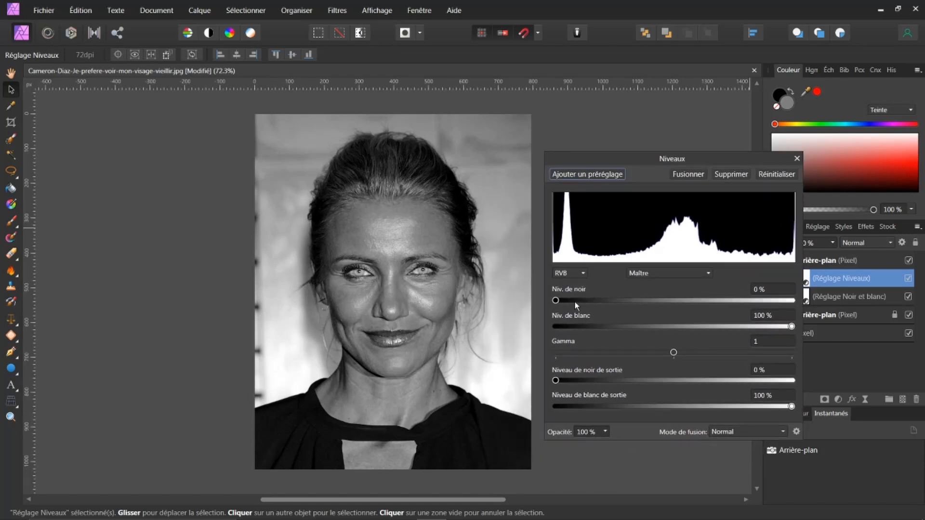
pyautogui.moveTo(556, 301); pyautogui.dragTo(572, 301)
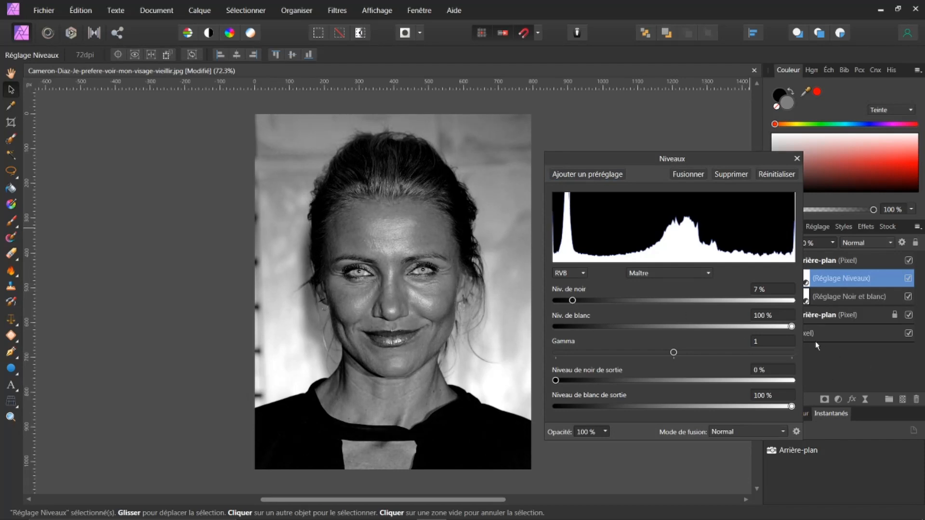
pyautogui.moveTo(792, 327)
pyautogui.mouseDown()
pyautogui.moveTo(771, 328)
pyautogui.moveTo(781, 327)
pyautogui.mouseUp()
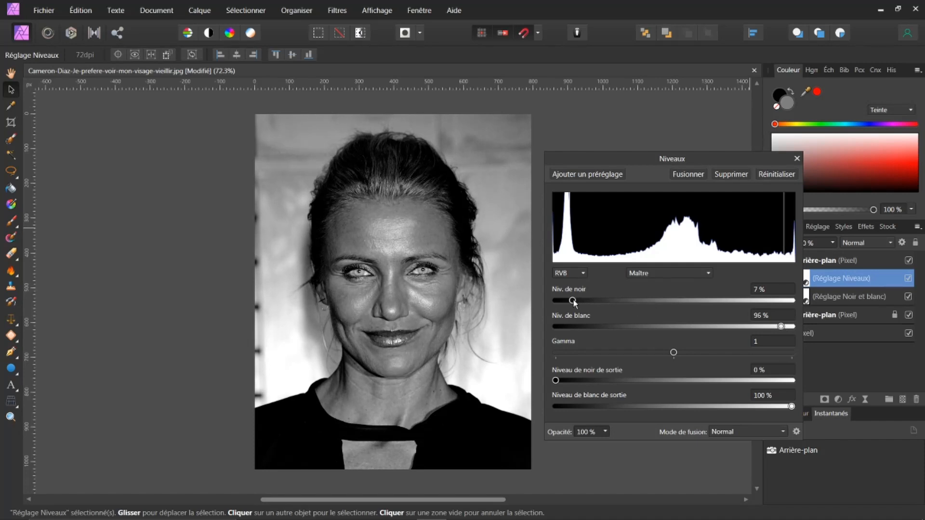
pyautogui.moveTo(574, 302); pyautogui.dragTo(575, 302)
pyautogui.click(797, 159)
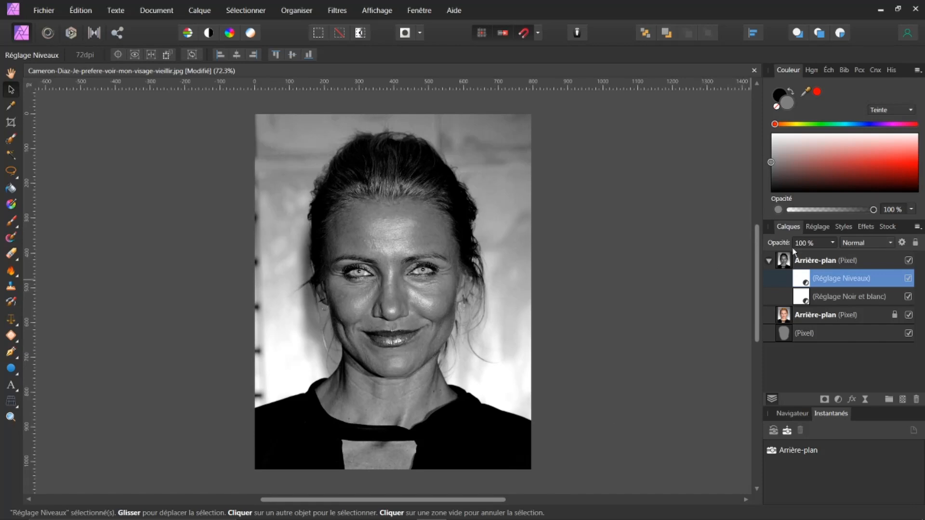
pyautogui.click(770, 262)
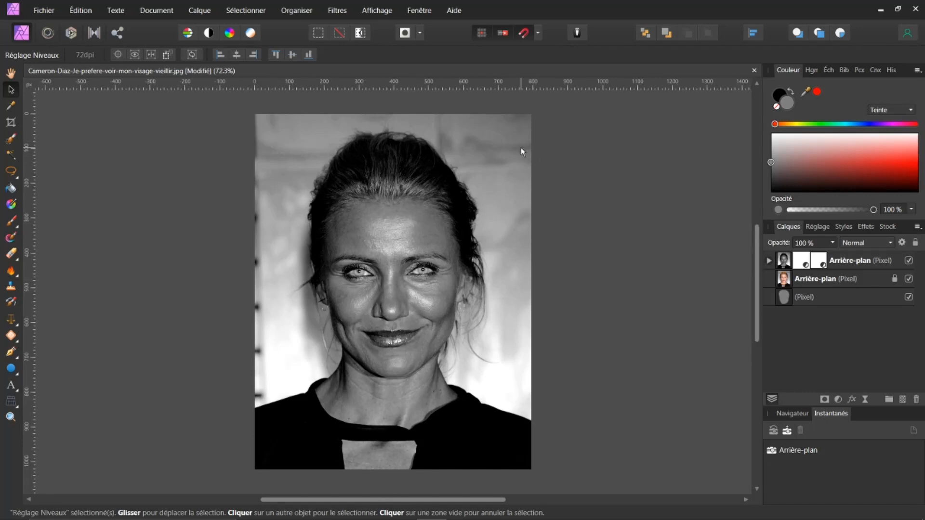
# Open the recent image us-48-star-flag.jpg as a second document
pyautogui.click(49, 10)
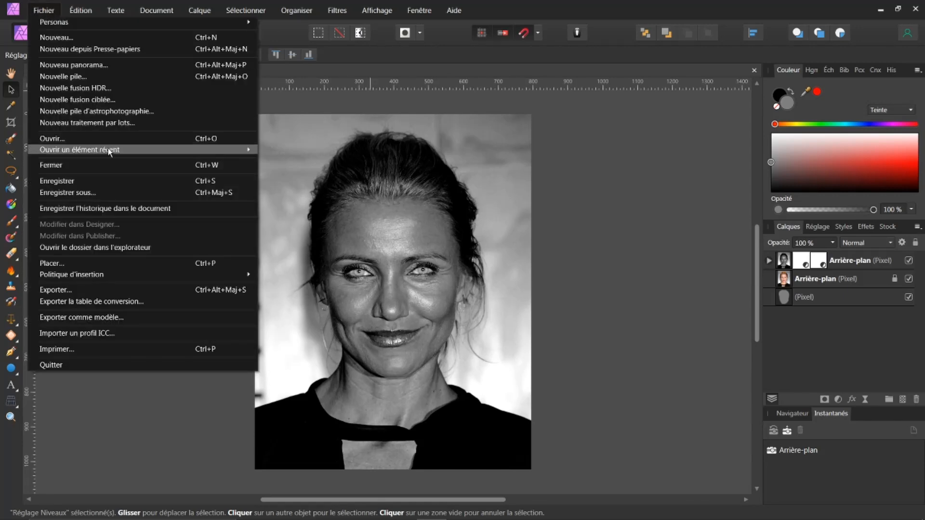
pyautogui.moveTo(247, 150)
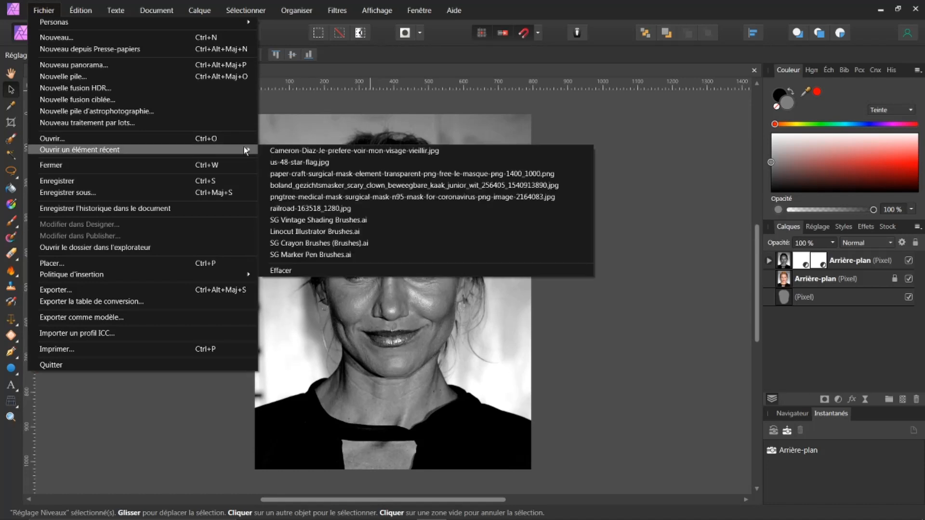
pyautogui.click(286, 164)
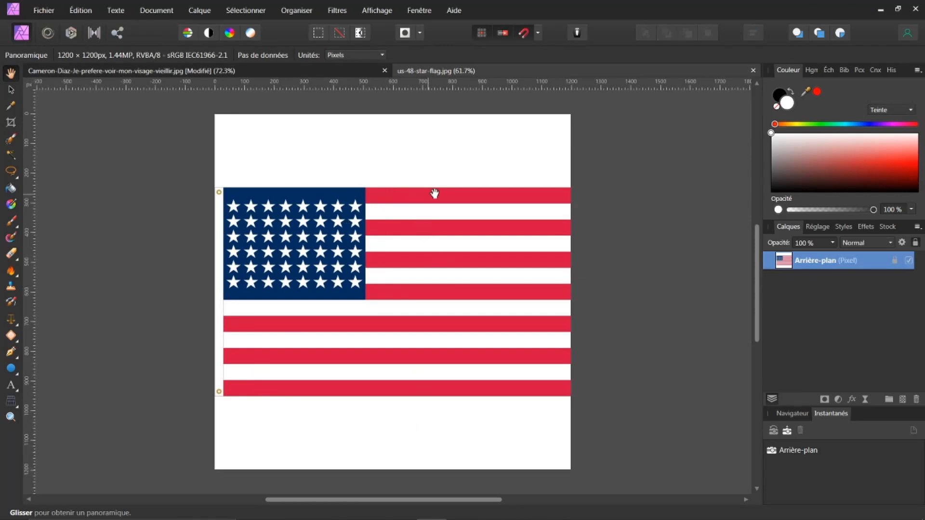
# Crop the flag image to 1172 x 701 px, removing the white bands above and below and the strip beside the stars
pyautogui.click(11, 126)
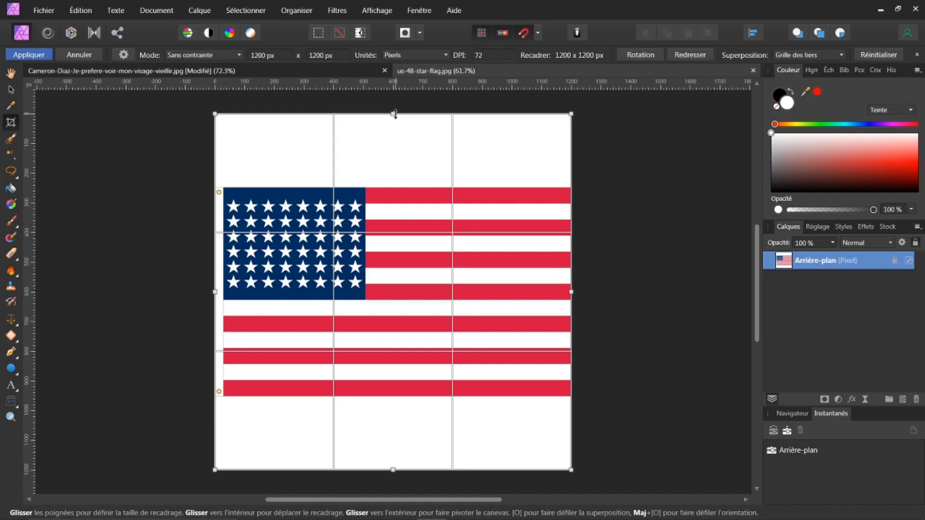
pyautogui.moveTo(387, 122); pyautogui.dragTo(393, 188)
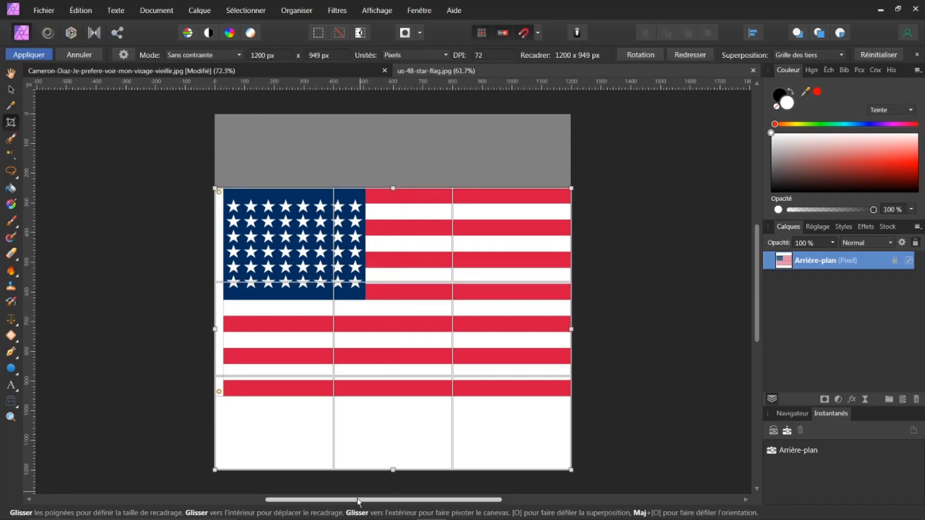
pyautogui.moveTo(392, 471); pyautogui.dragTo(405, 397)
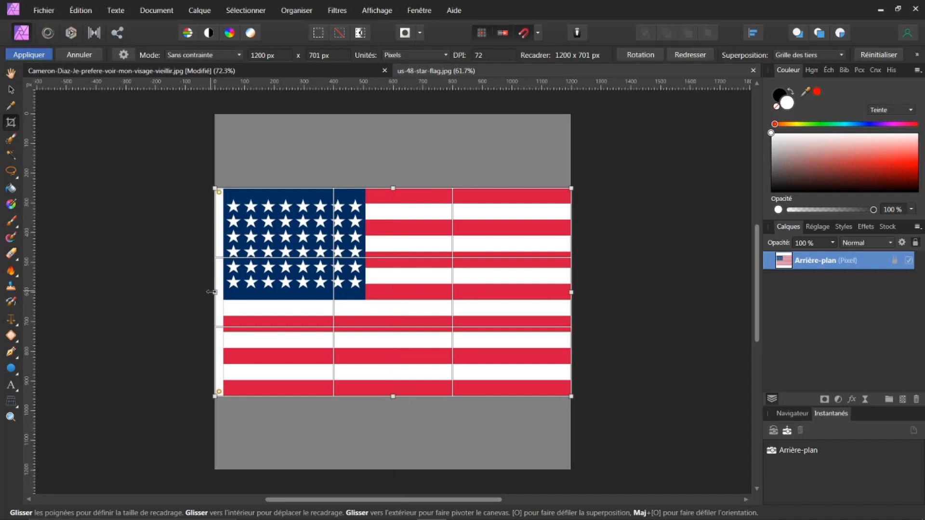
pyautogui.moveTo(211, 292); pyautogui.dragTo(220, 297)
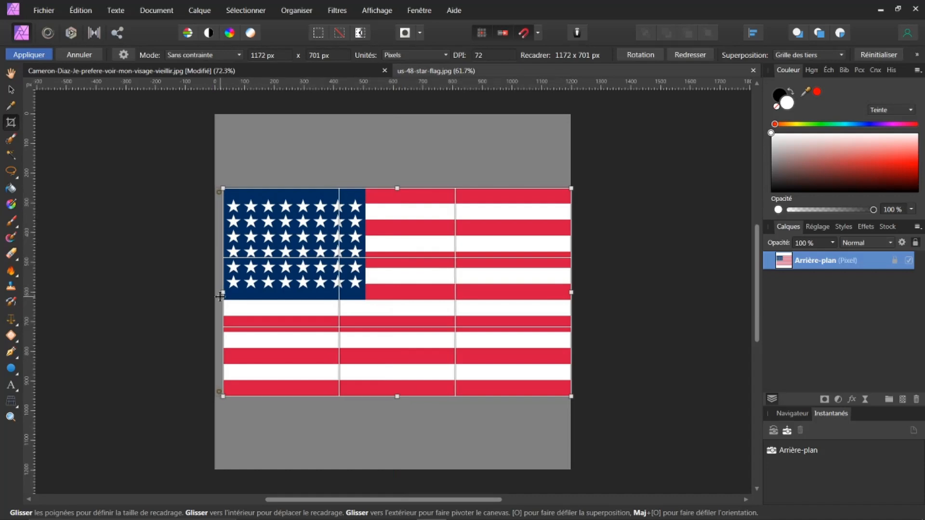
pyautogui.click(34, 57)
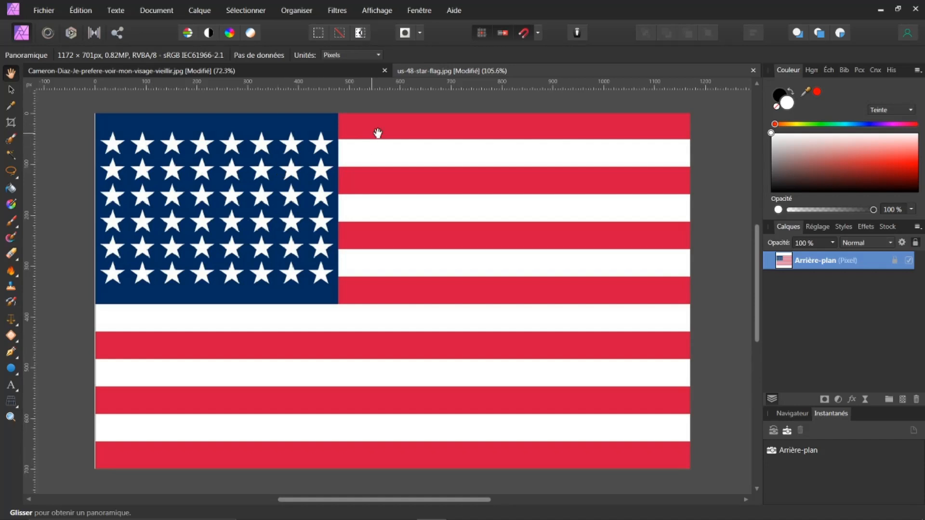
# Try pasting the cropped flag into the portrait document, and delete the pasted layer
pyautogui.click(289, 71)
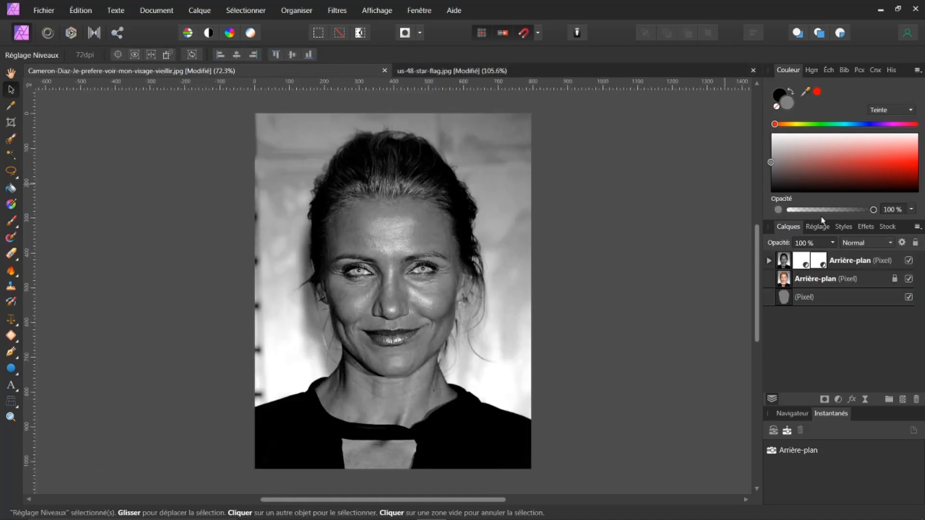
pyautogui.hotkey('ctrl', 'v')
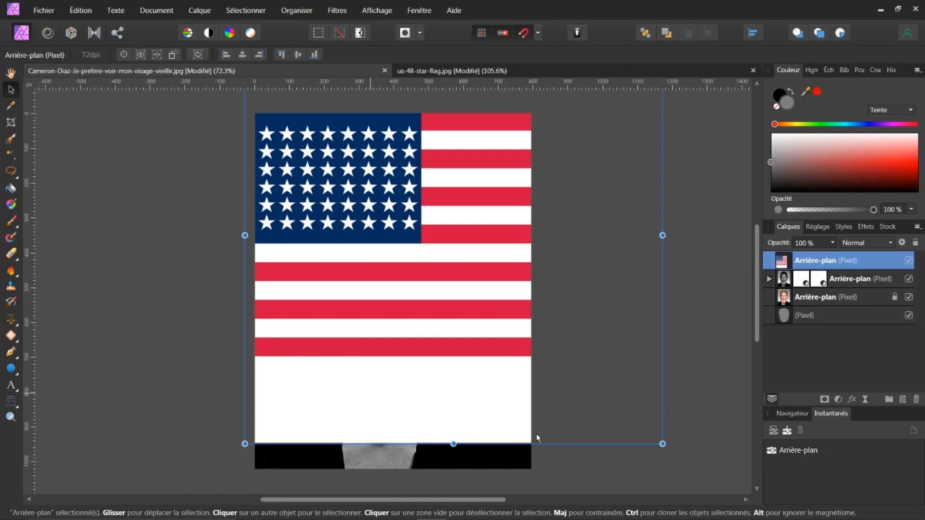
pyautogui.click(917, 400)
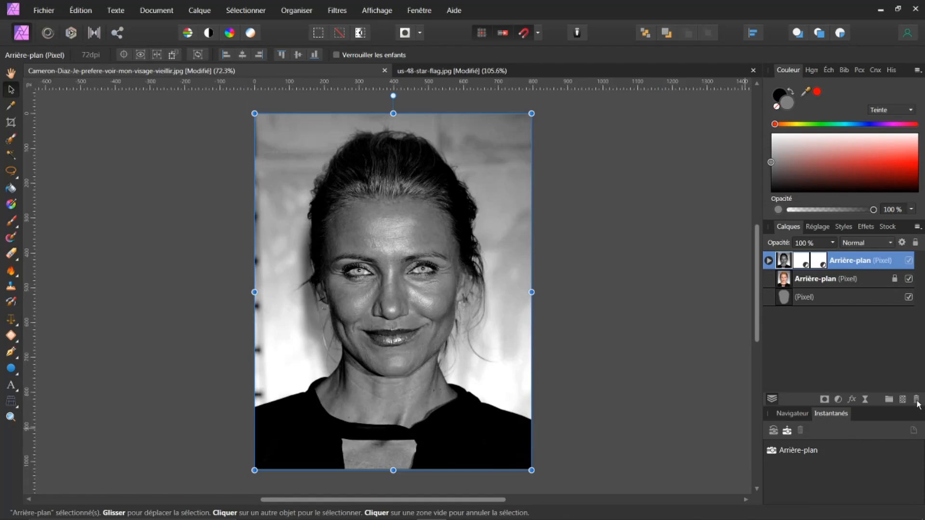
# Return to the us-48-star-flag.jpg document and rasterise its locked background layer
pyautogui.click(407, 71)
pyautogui.press('h')
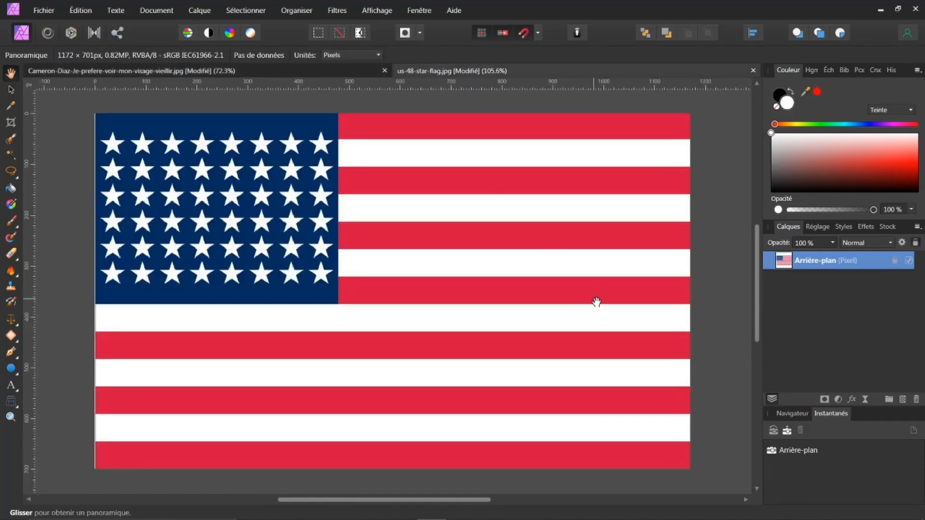
pyautogui.scroll(-3, 488, 309)
pyautogui.scroll(-1, 489, 310)
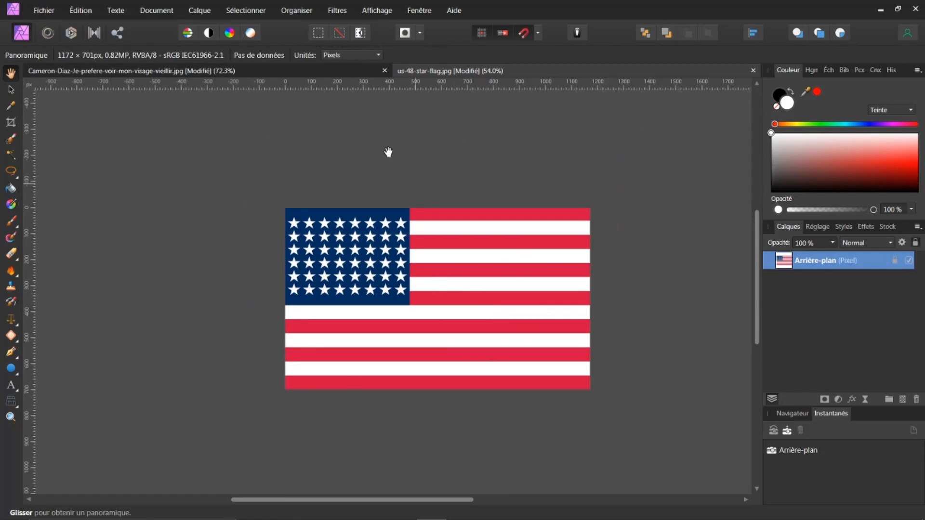
pyautogui.click(14, 94)
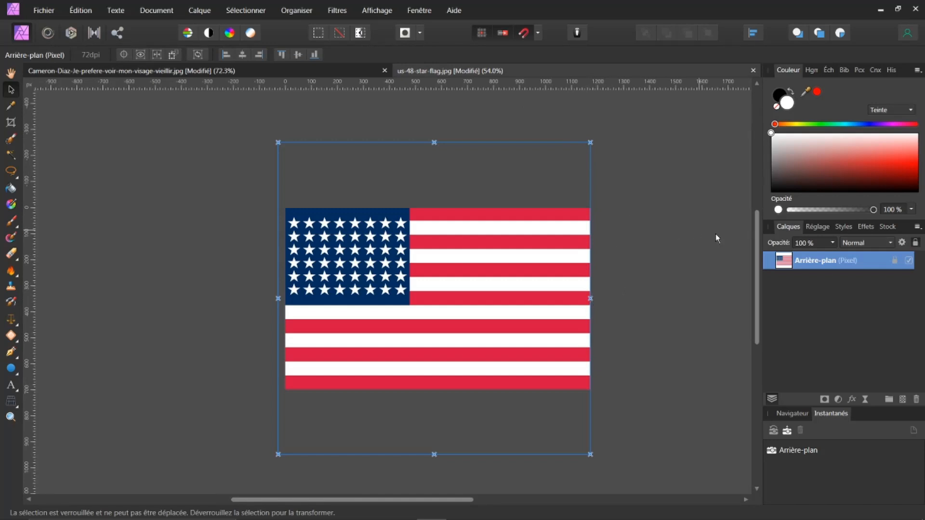
pyautogui.rightClick(785, 262)
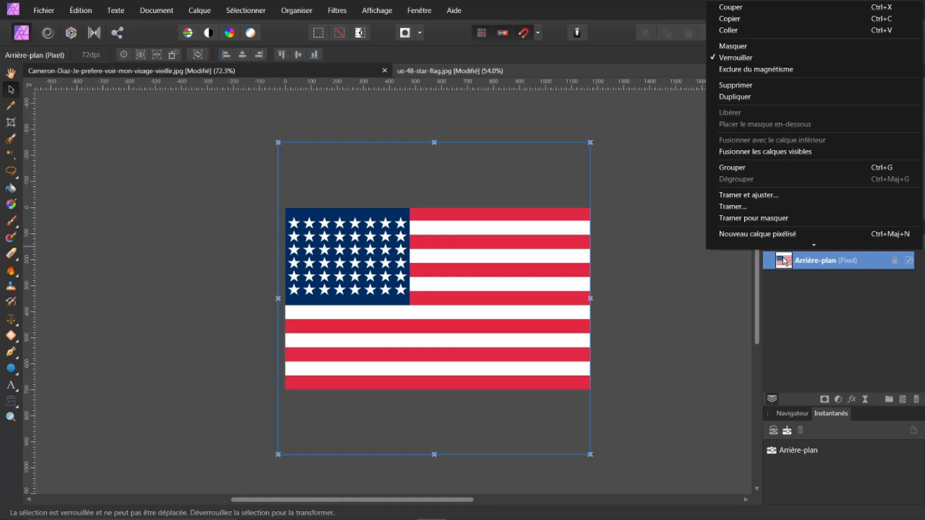
pyautogui.click(734, 207)
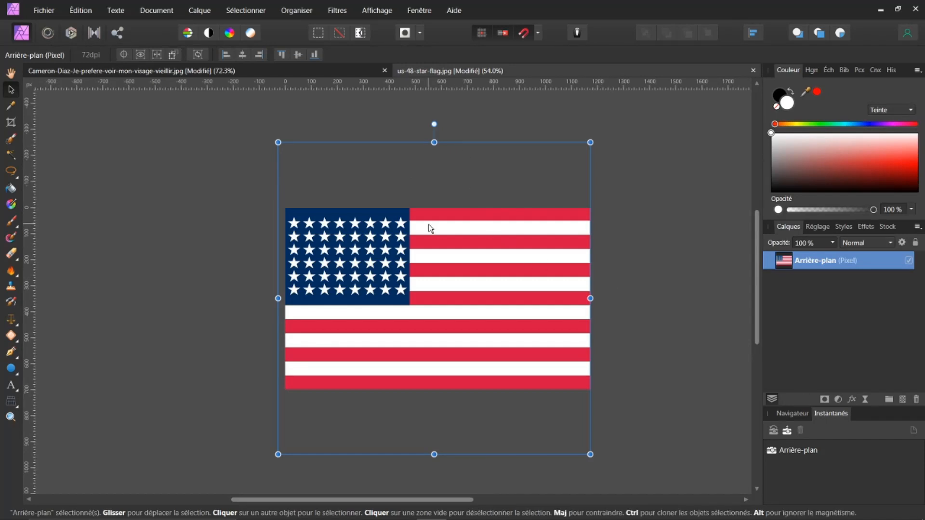
# Try pasting the rasterised flag into the portrait document, and delete the pasted layer again
pyautogui.click(262, 71)
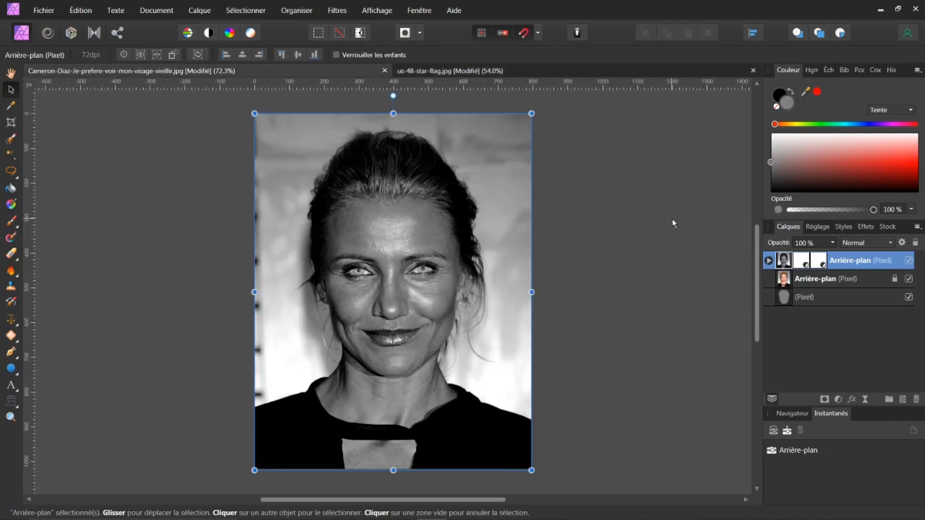
pyautogui.hotkey('ctrl', 'v')
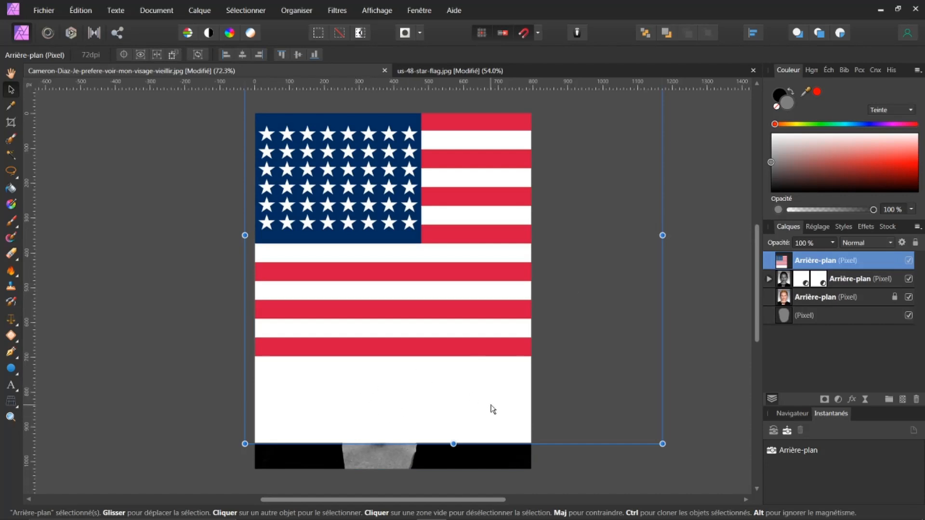
pyautogui.click(916, 400)
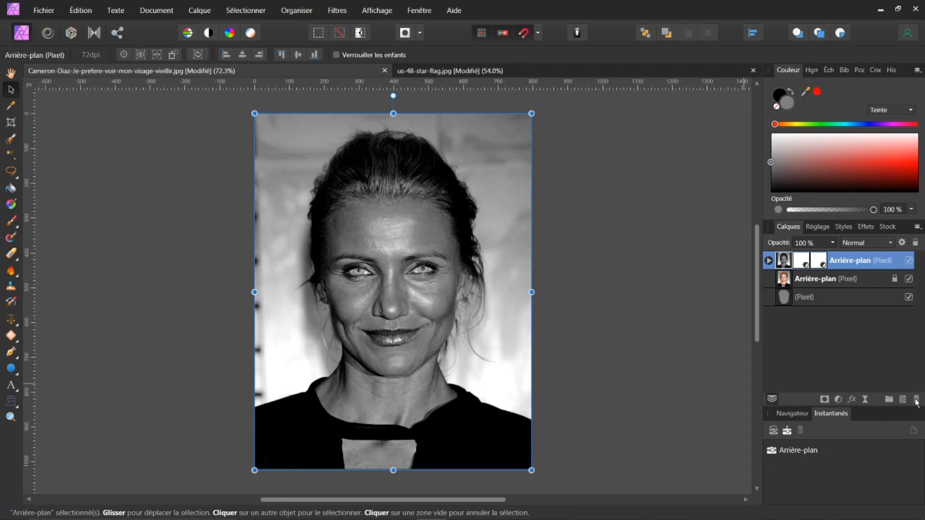
# Rasterise and trim the flag layer in us-48-star-flag.jpg, and paste a copy of it as the portrait document's top layer
pyautogui.click(501, 72)
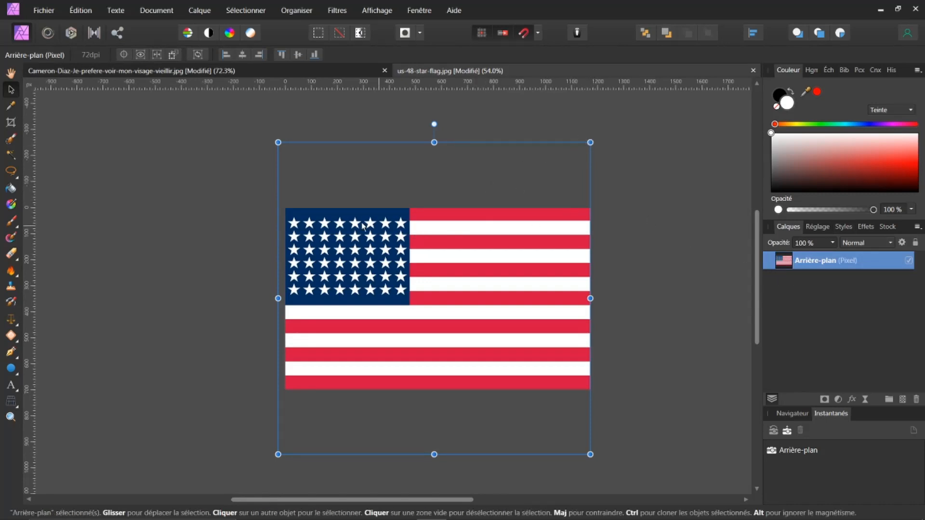
pyautogui.rightClick(784, 261)
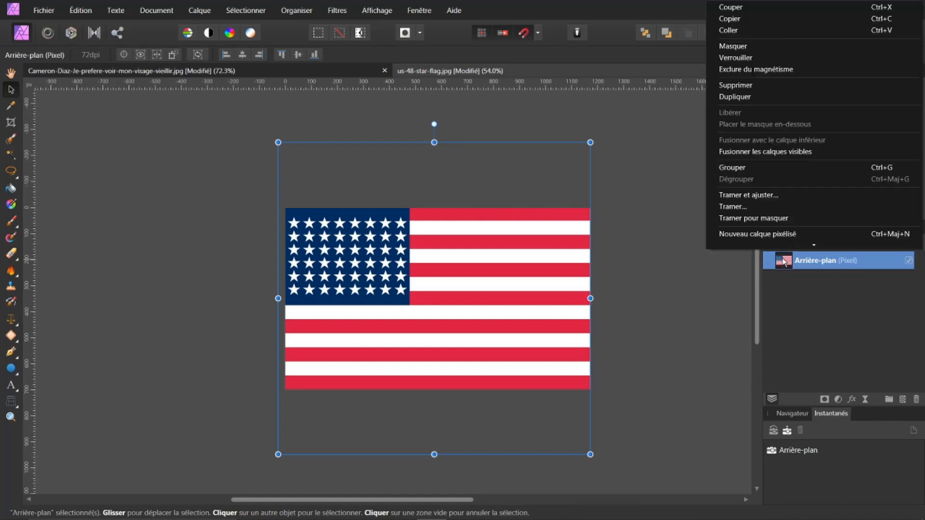
pyautogui.click(762, 194)
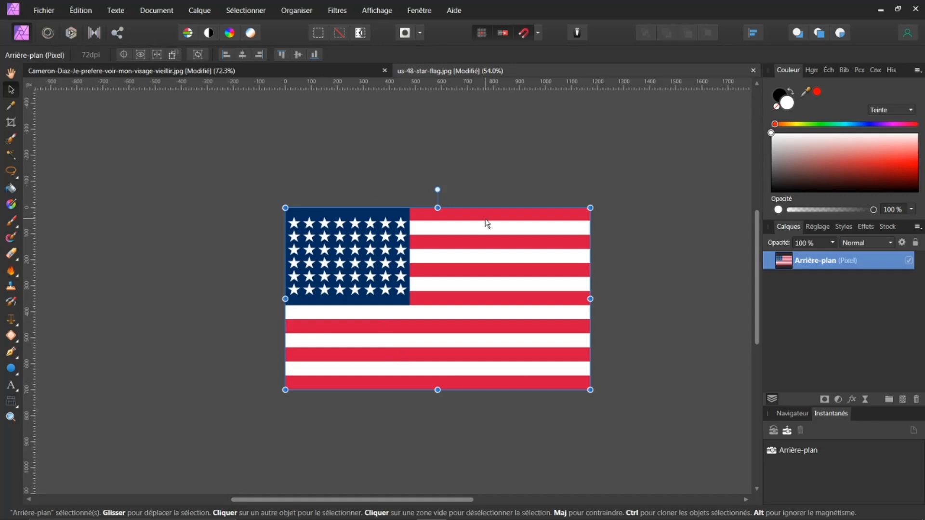
pyautogui.click(288, 71)
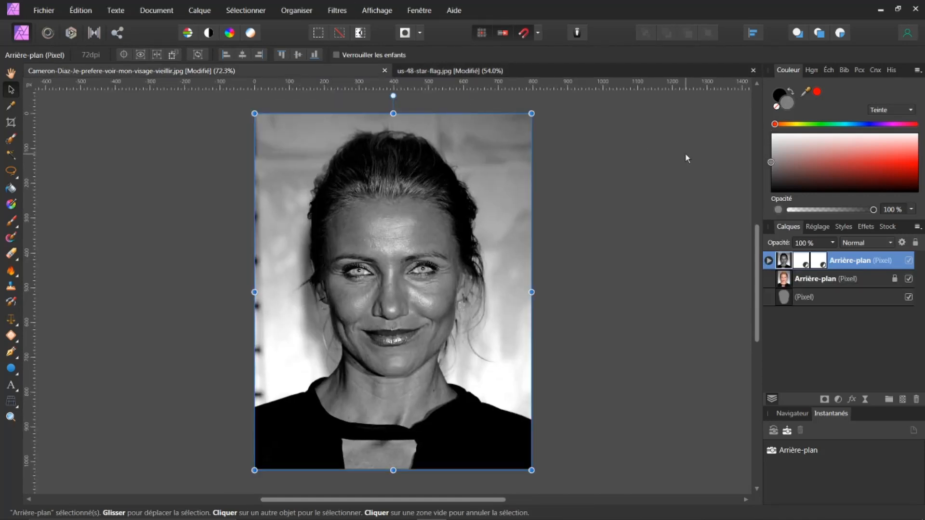
pyautogui.hotkey('ctrl', 'v')
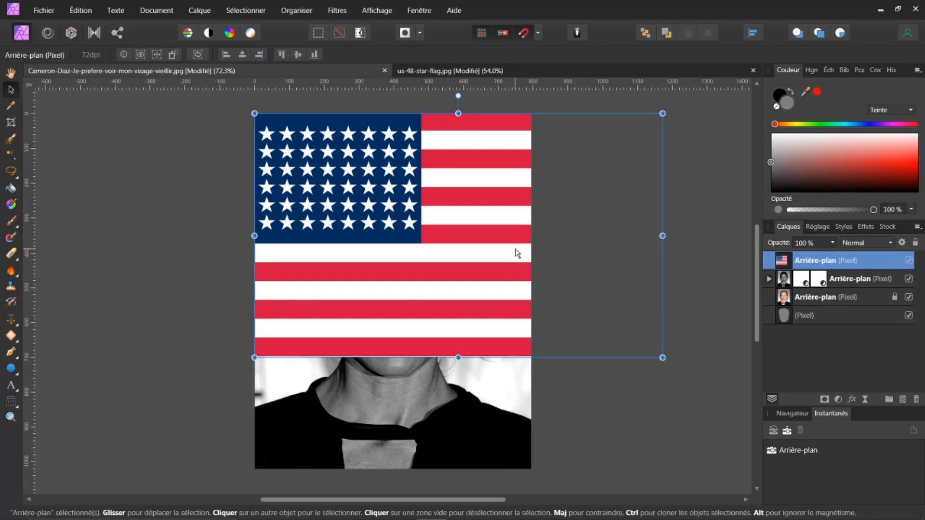
# Rotate the pasted flag 90° clockwise so its stripes run vertically, and centre it over the portrait
pyautogui.scroll(-1, 517, 253)
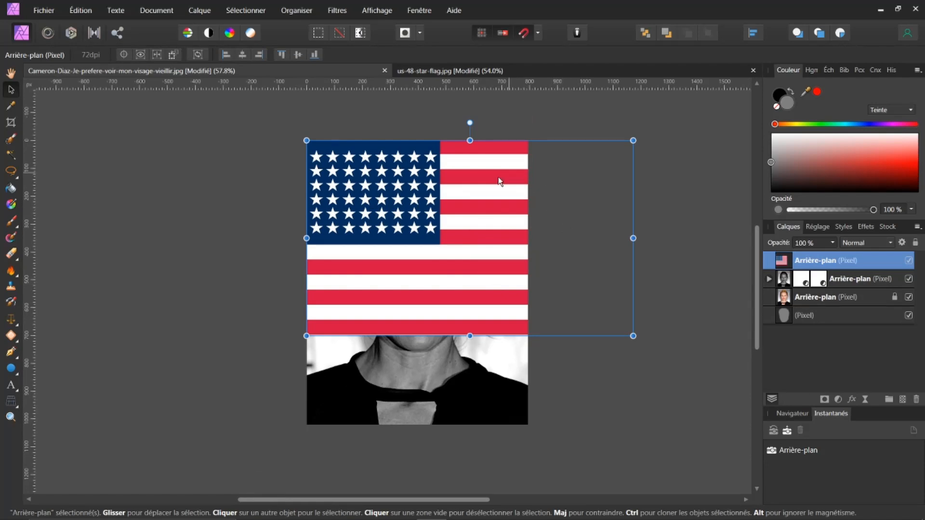
pyautogui.rightClick(481, 220)
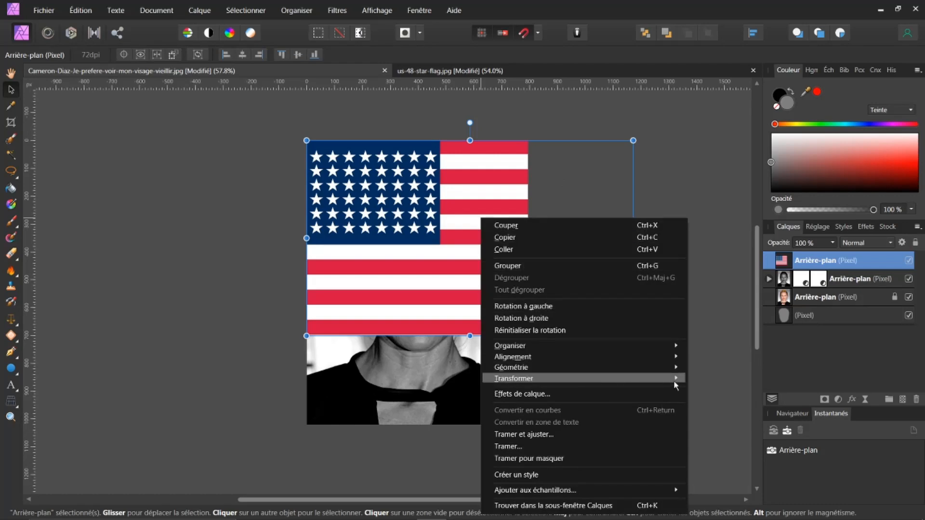
pyautogui.moveTo(674, 381)
pyautogui.click(703, 392)
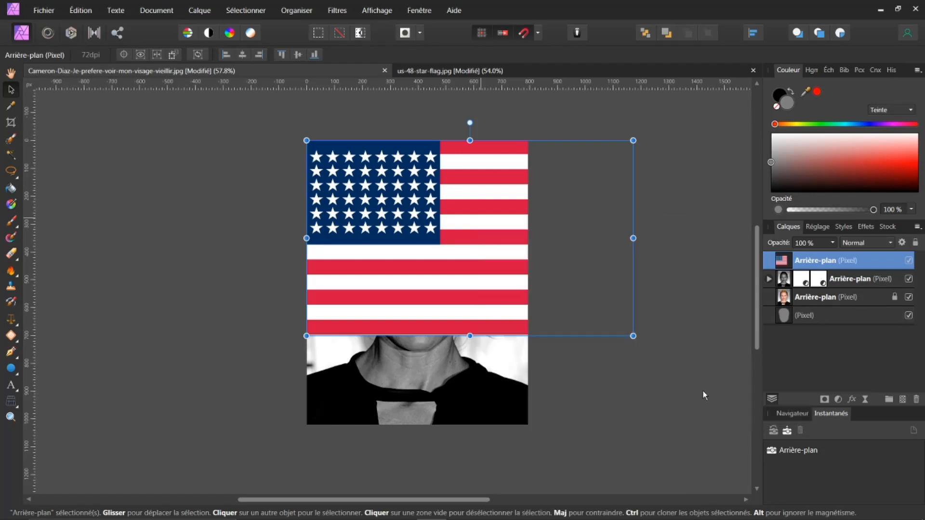
pyautogui.moveTo(464, 240); pyautogui.dragTo(414, 273)
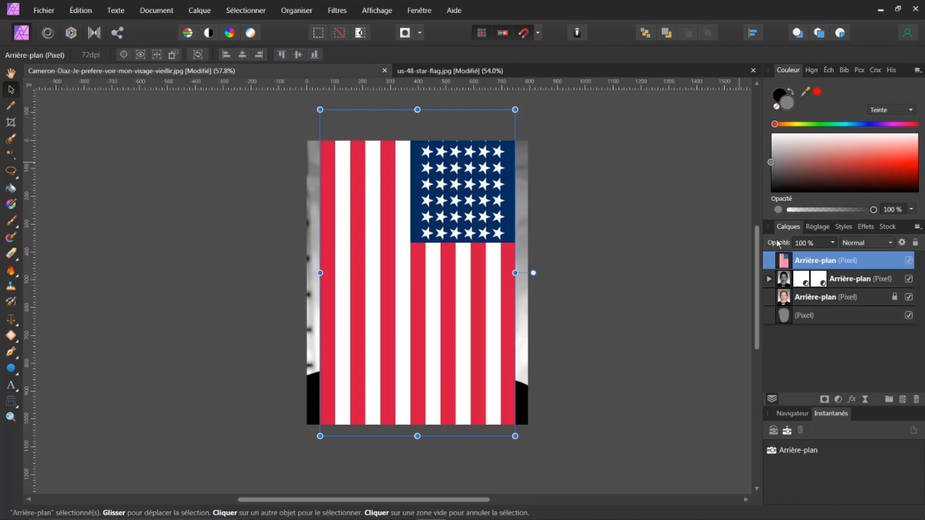
# Lower the flag layer's opacity to 43% and resize the flag on all sides to cover the face from hairline to chin
pyautogui.moveTo(786, 245); pyautogui.dragTo(733, 236)
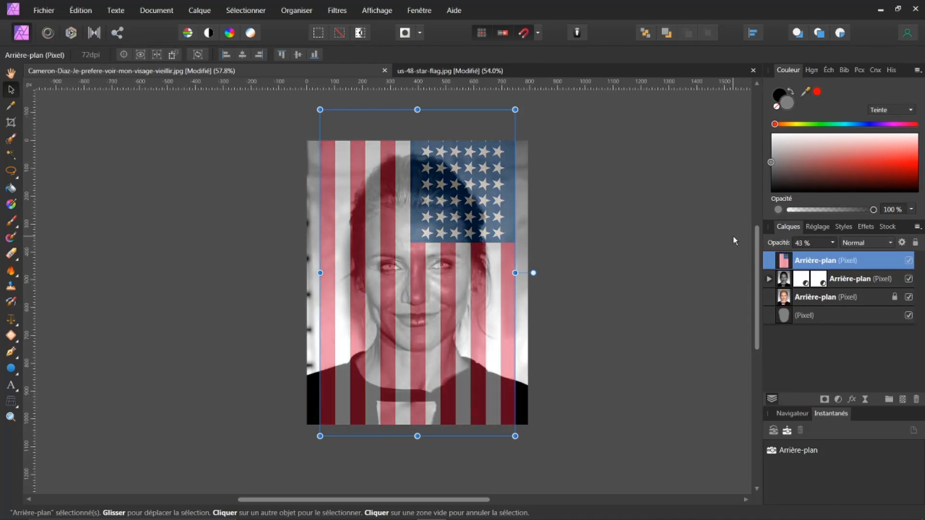
pyautogui.moveTo(418, 106); pyautogui.dragTo(403, 198)
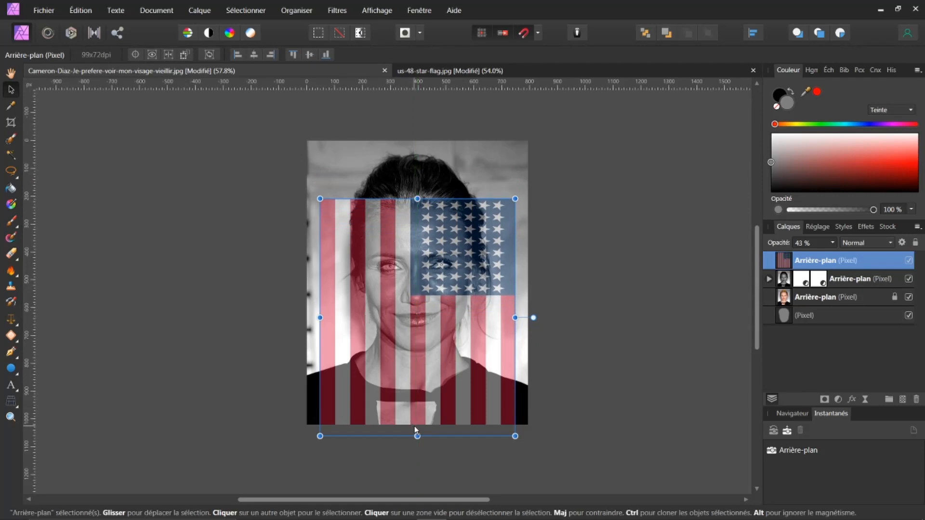
pyautogui.moveTo(417, 435); pyautogui.dragTo(428, 356)
pyautogui.moveTo(320, 276); pyautogui.dragTo(365, 278)
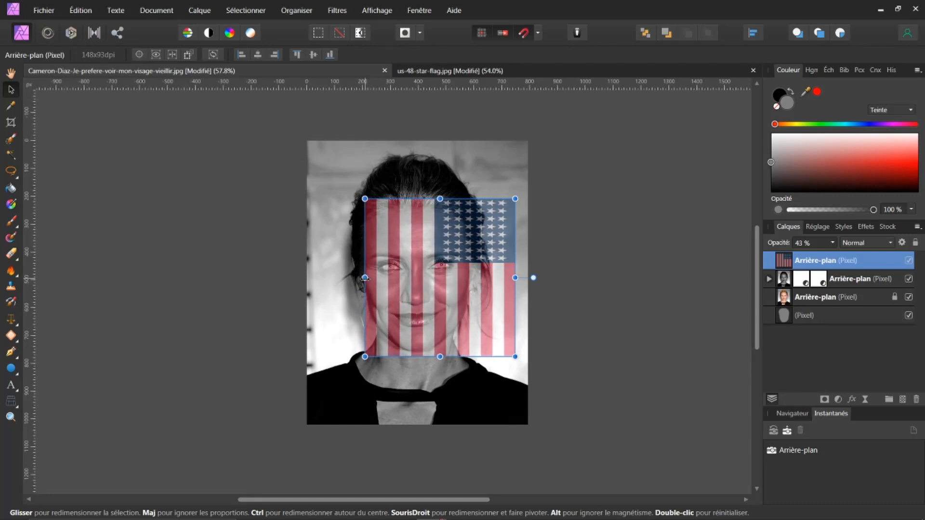
pyautogui.moveTo(516, 276); pyautogui.dragTo(462, 278)
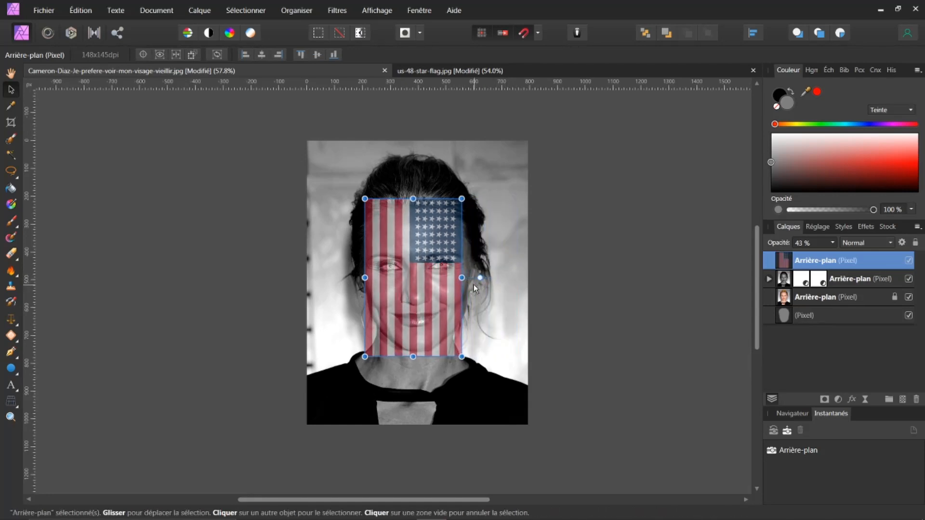
pyautogui.scroll(2, 477, 279)
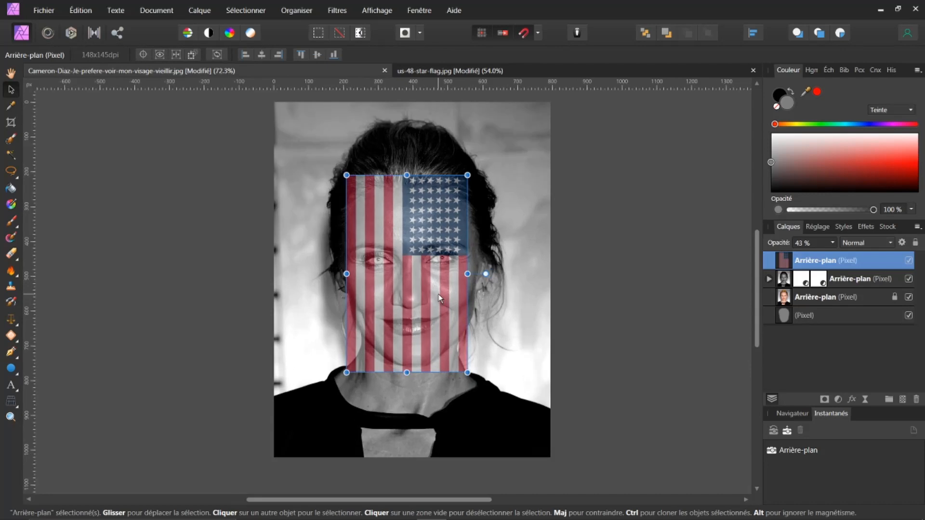
pyautogui.moveTo(472, 270); pyautogui.dragTo(490, 269)
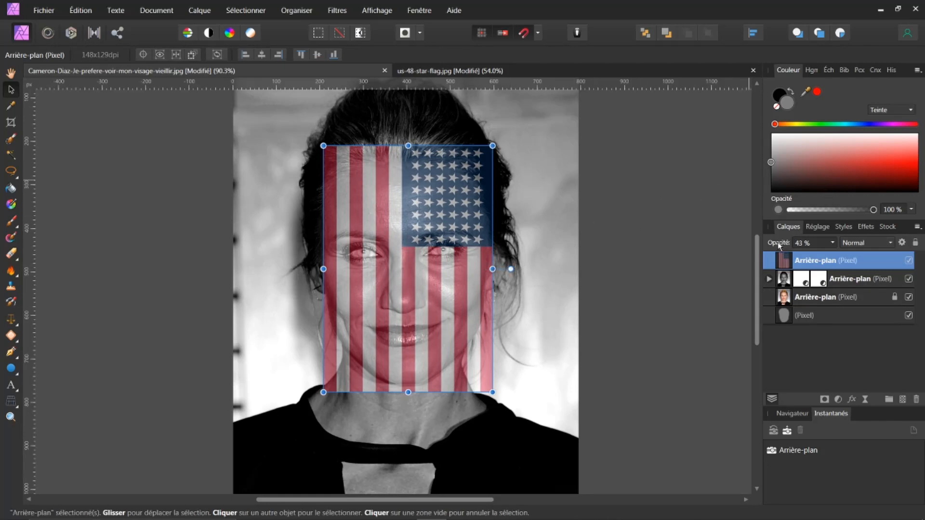
# Set the flag layer's opacity back to 100% and deselect it
pyautogui.click(834, 248)
pyautogui.moveTo(833, 255); pyautogui.dragTo(899, 254)
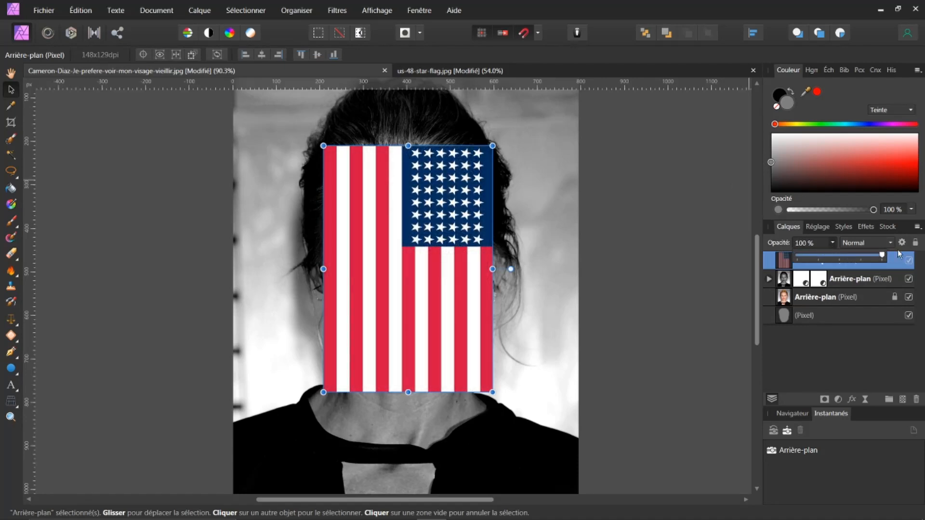
pyautogui.click(710, 187)
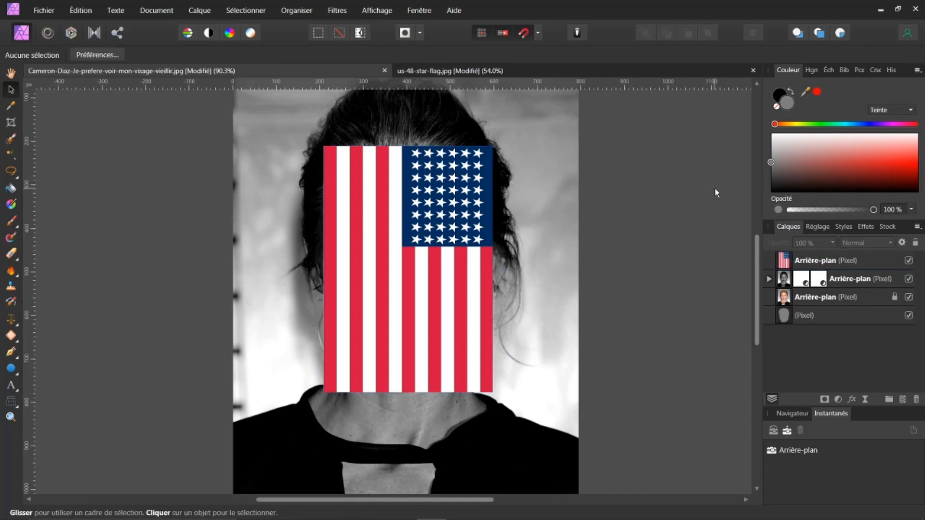
# Set the flag layer's blend mode to Lumière tamisée and slightly adjust the flag's width at both sides of the face
pyautogui.click(787, 267)
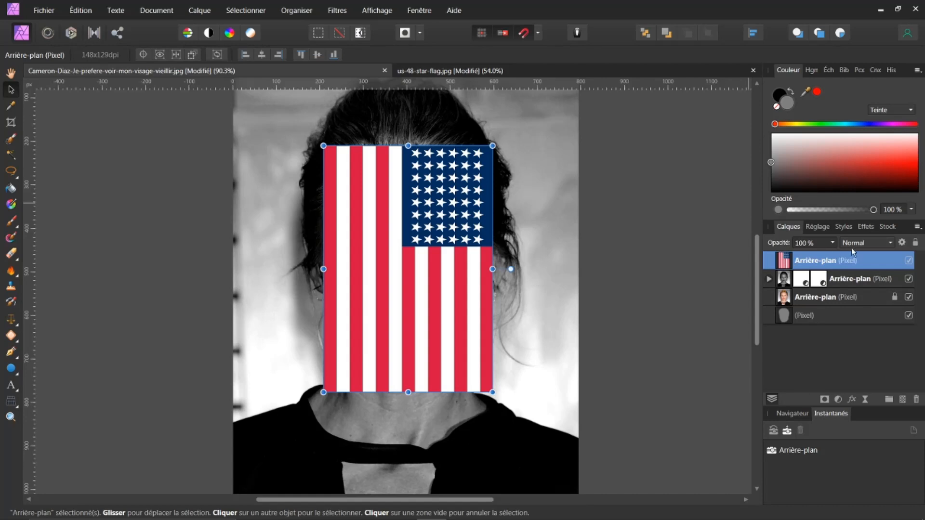
pyautogui.click(891, 242)
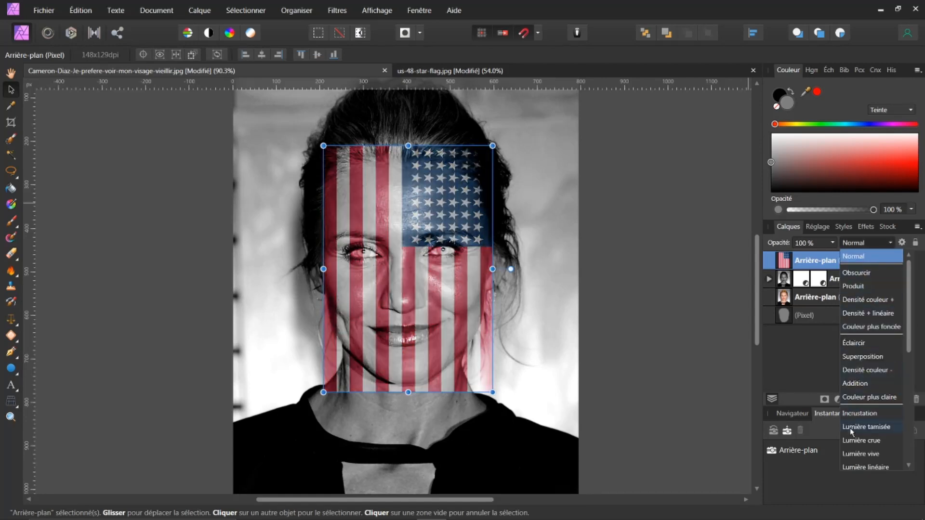
pyautogui.click(850, 427)
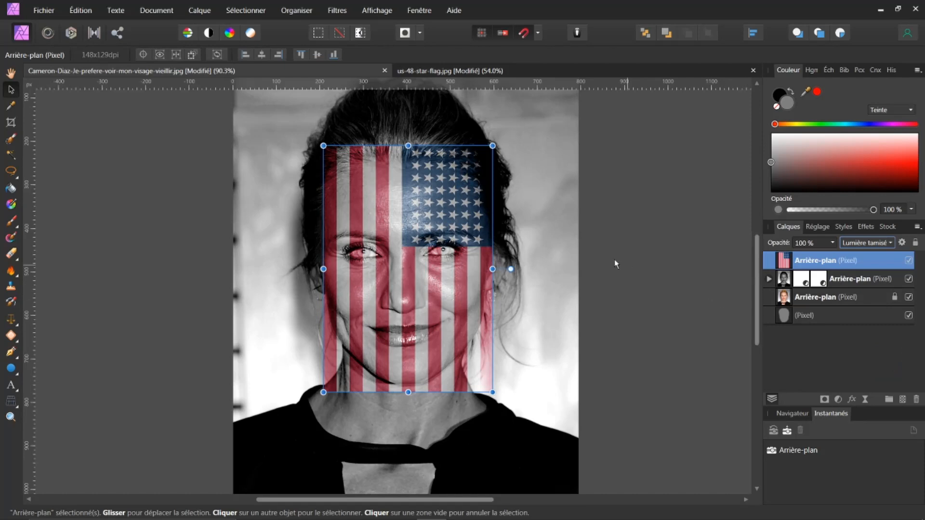
pyautogui.moveTo(493, 270); pyautogui.dragTo(493, 270)
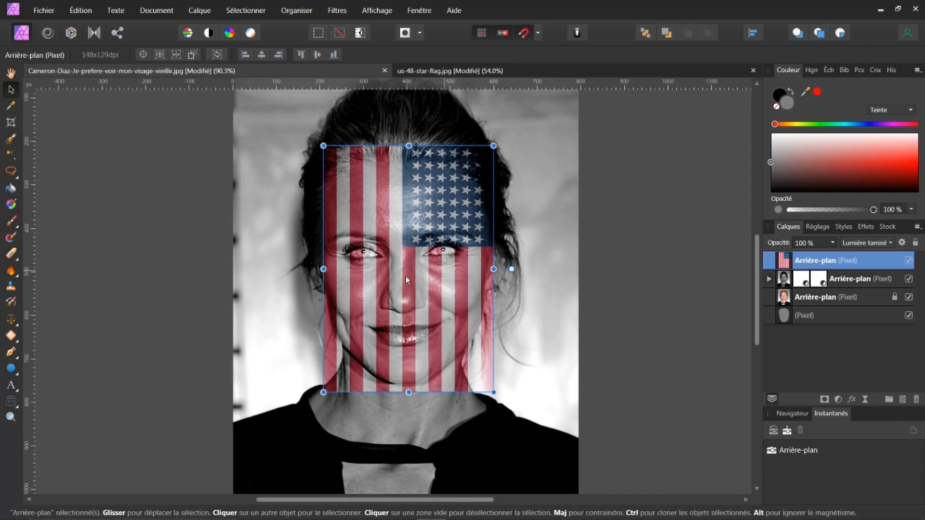
pyautogui.moveTo(323, 269); pyautogui.dragTo(324, 270)
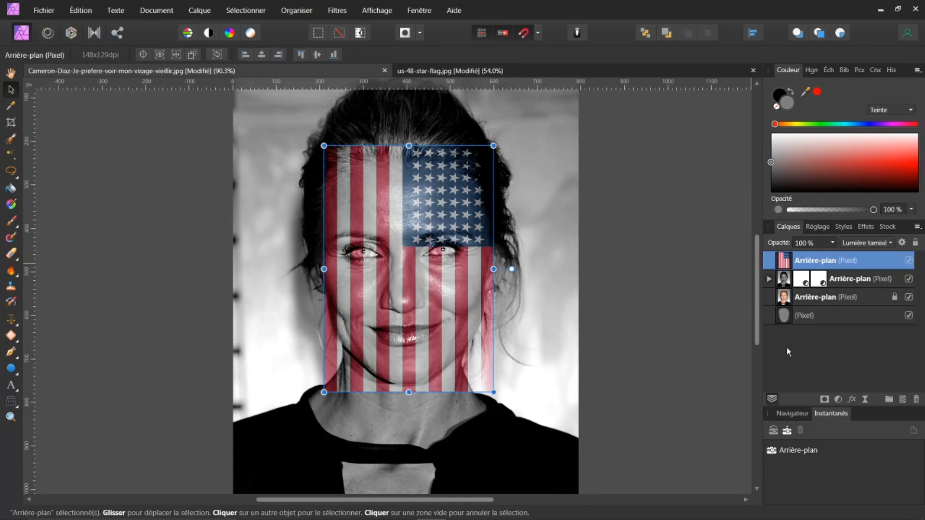
# Load the painted face shape as a selection, invert it, erase the flag outside the face, and deselect
pyautogui.keyDown('ctrl'); pyautogui.click(783, 316); pyautogui.keyUp('ctrl')
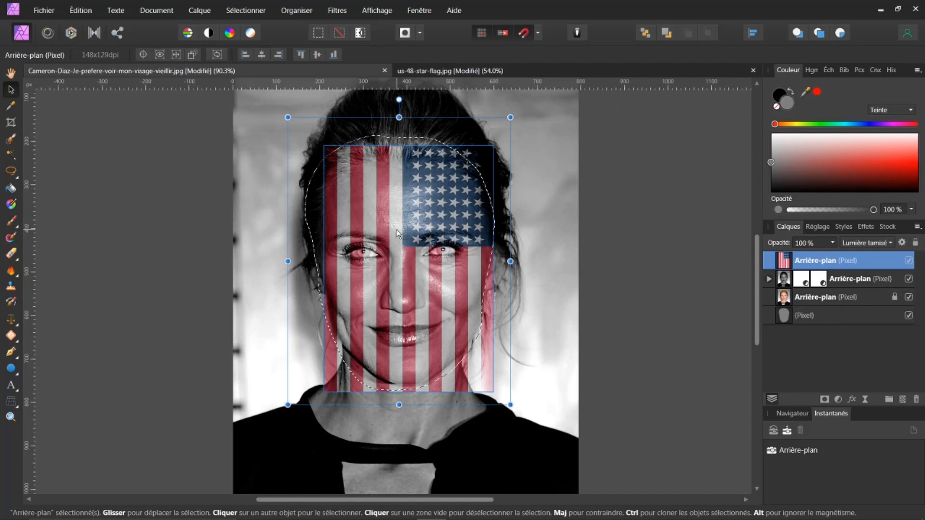
pyautogui.click(243, 10)
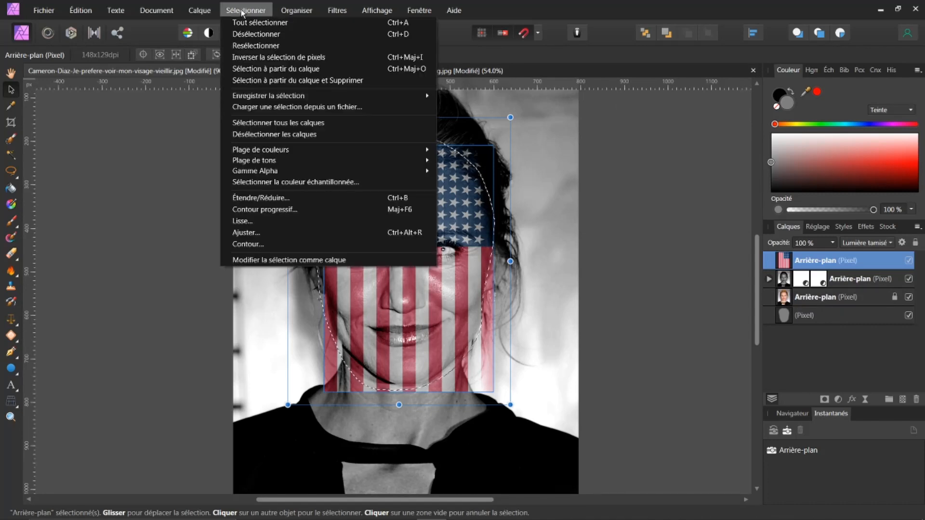
pyautogui.click(254, 58)
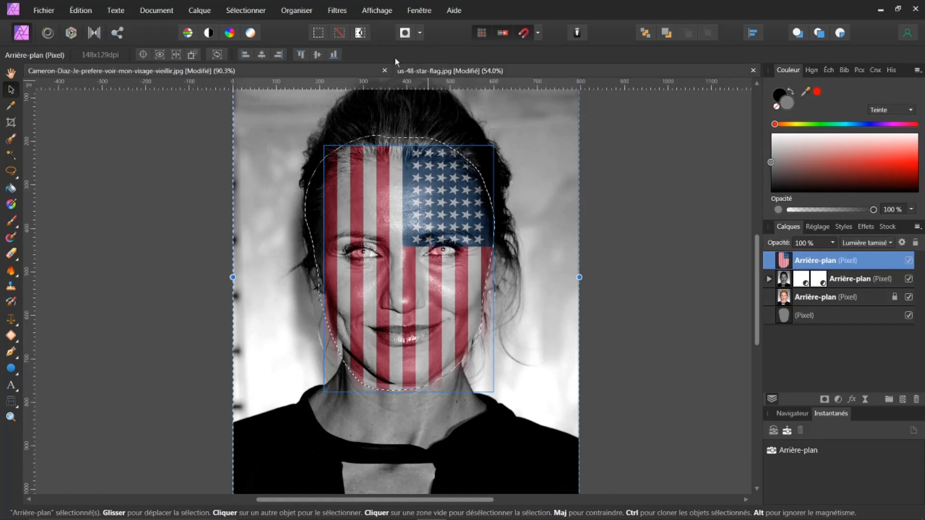
pyautogui.click(245, 10)
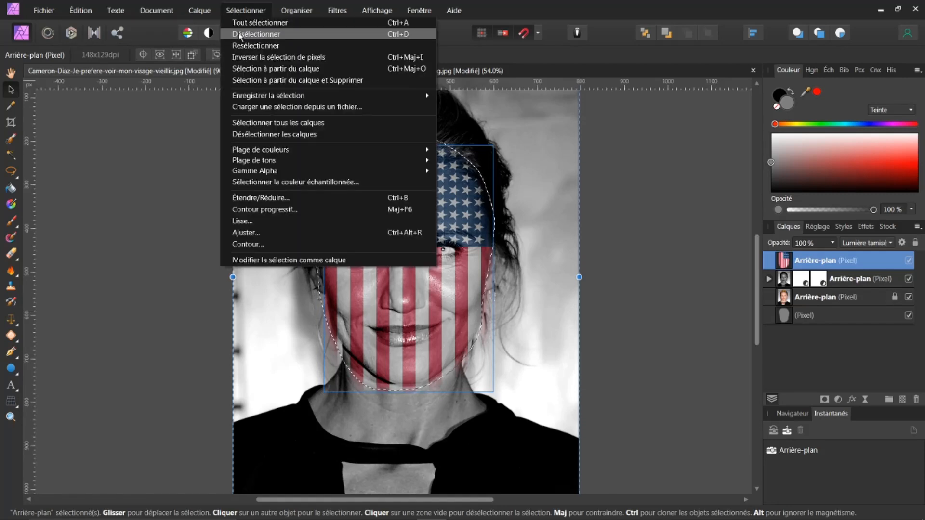
pyautogui.click(239, 35)
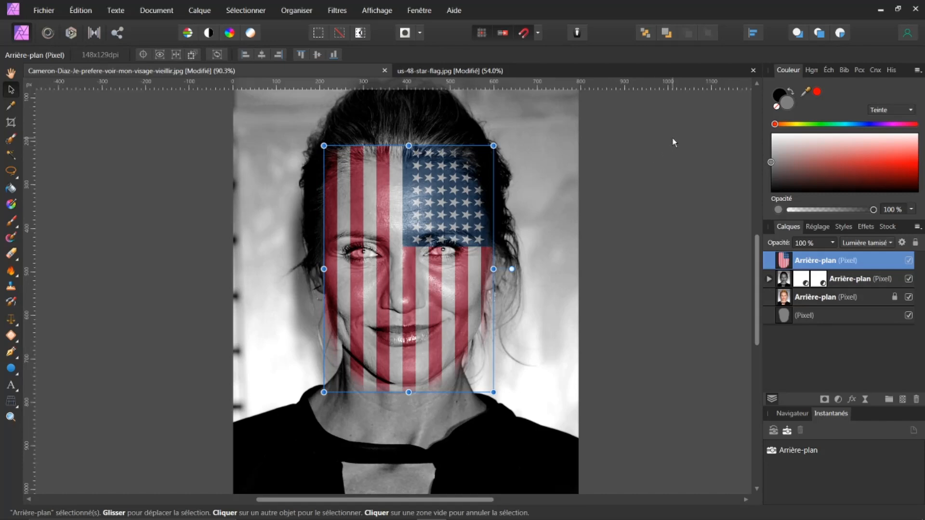
# Undo the deselection and the erasing of the flag's outer areas
pyautogui.scroll(2, 410, 247)
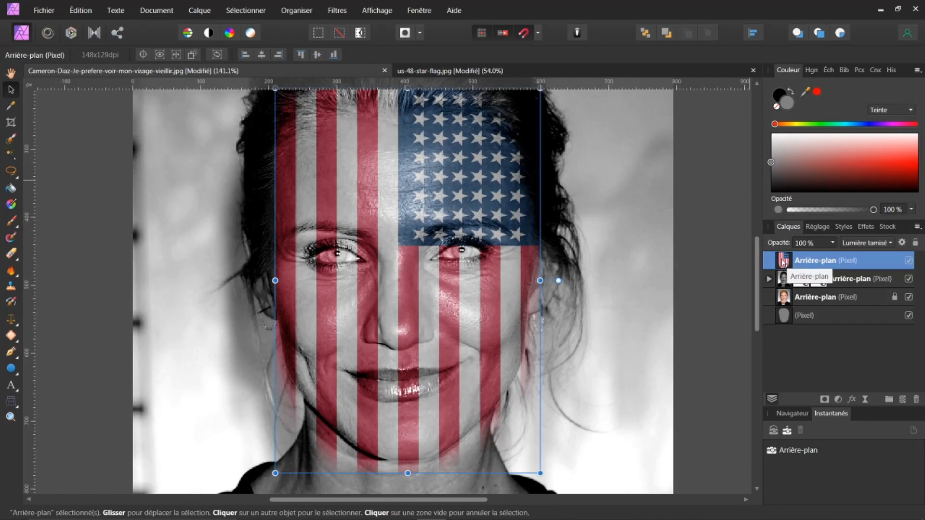
pyautogui.rightClick(783, 262)
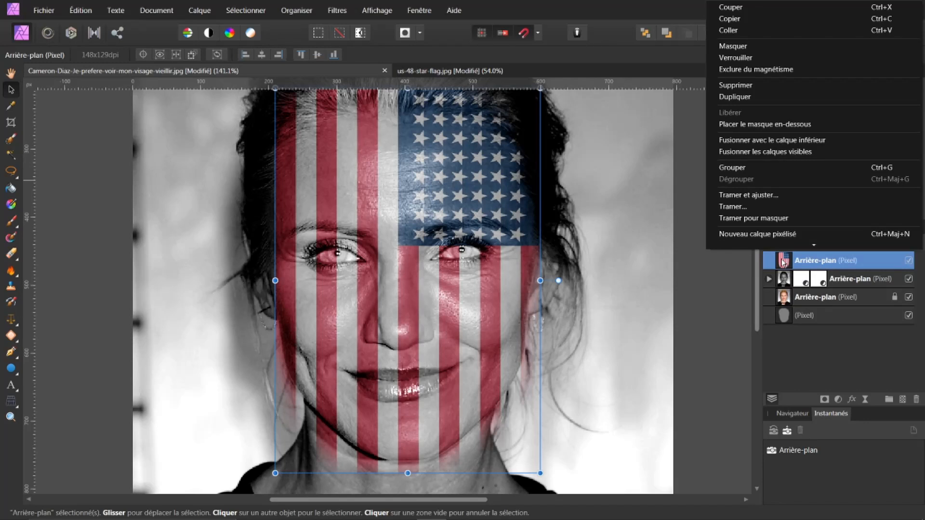
pyautogui.click(704, 299)
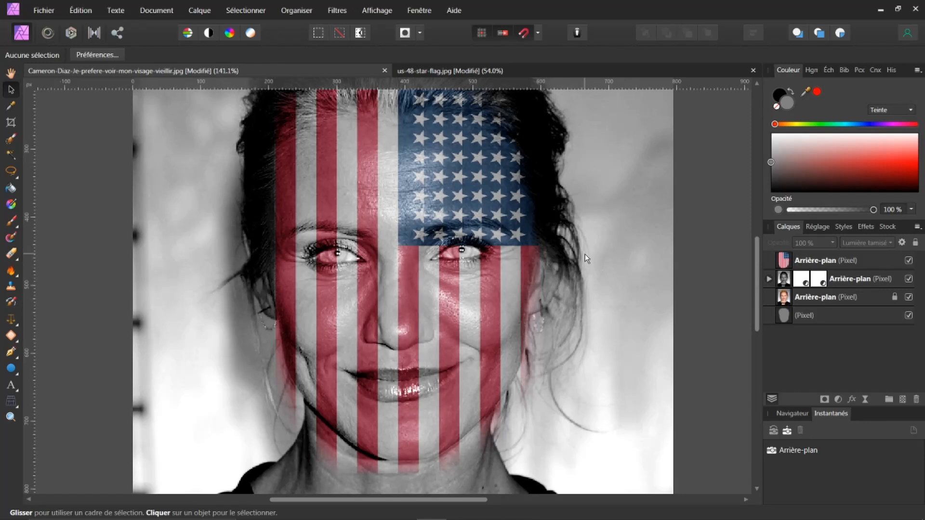
pyautogui.click(616, 251)
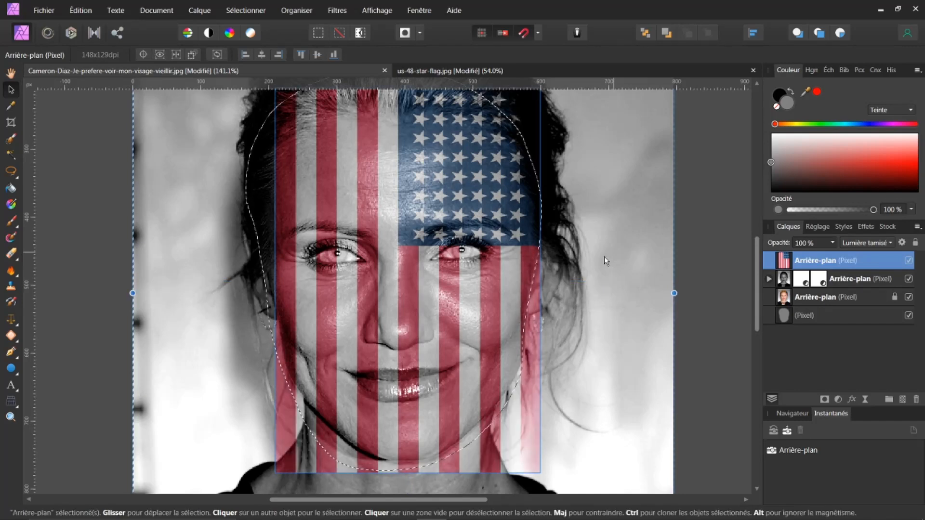
pyautogui.scroll(-1, 583, 257)
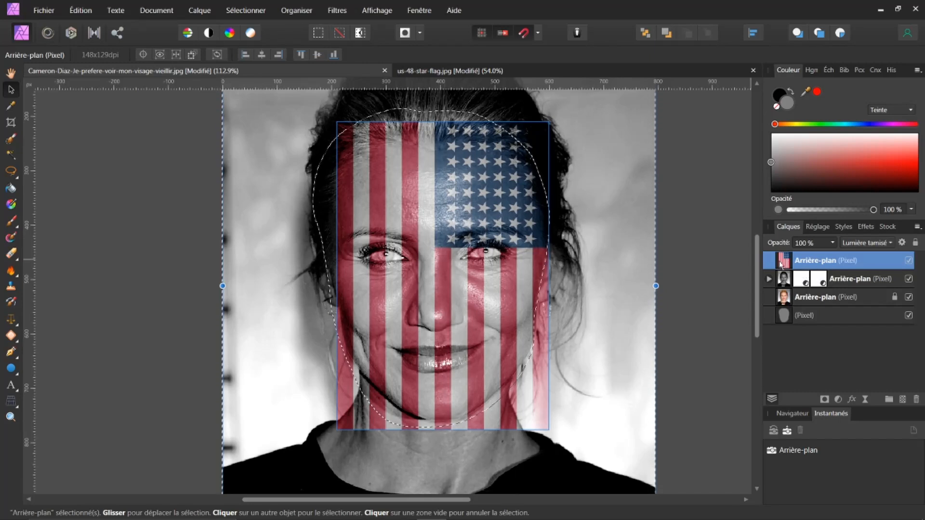
# Try masking the flag with the inverted face selection and inverting the mask; remove the mask and clear the selection
pyautogui.click(824, 399)
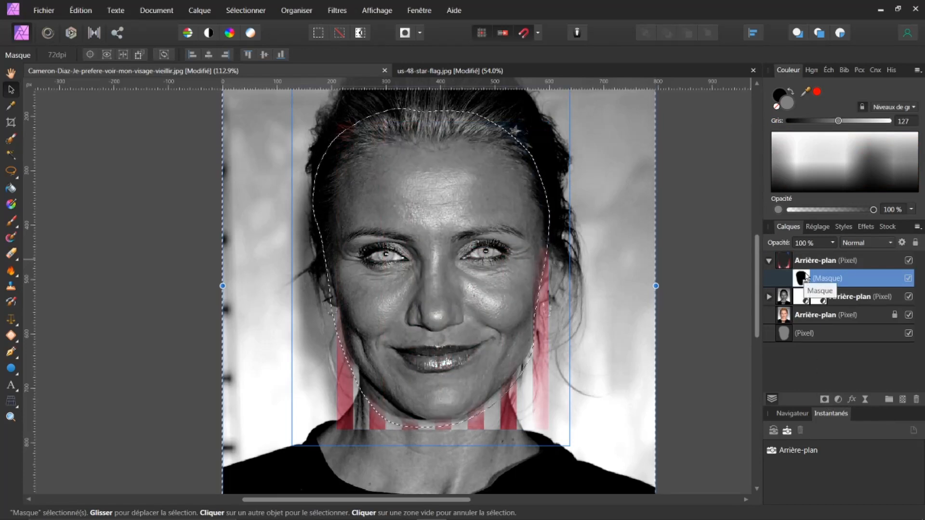
pyautogui.click(199, 11)
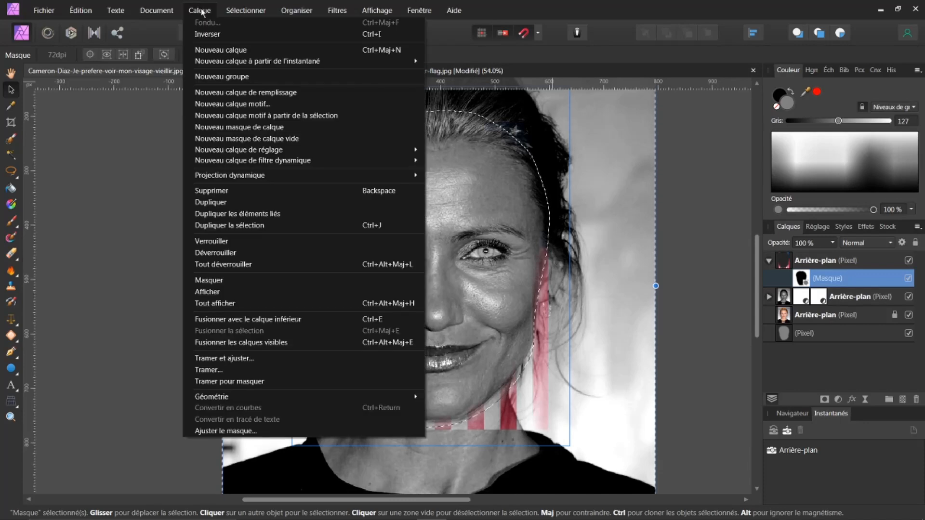
pyautogui.click(217, 36)
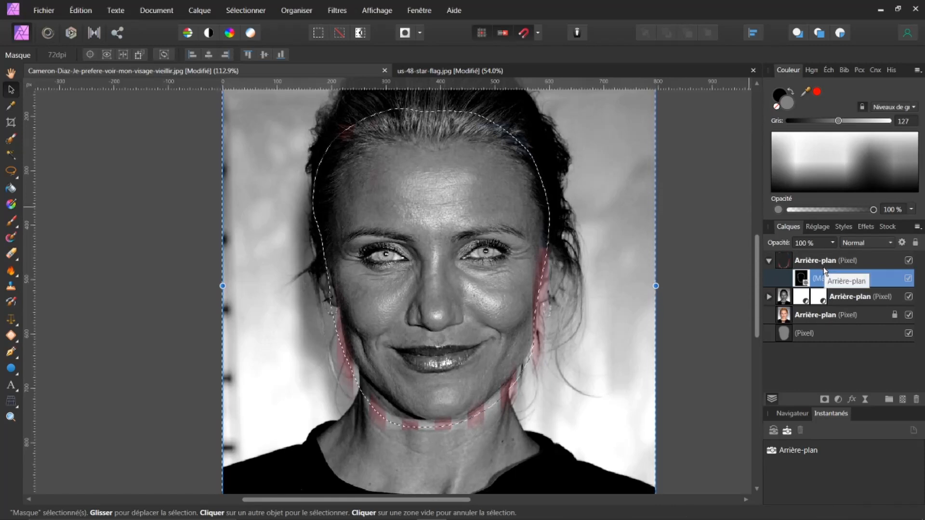
pyautogui.click(786, 265)
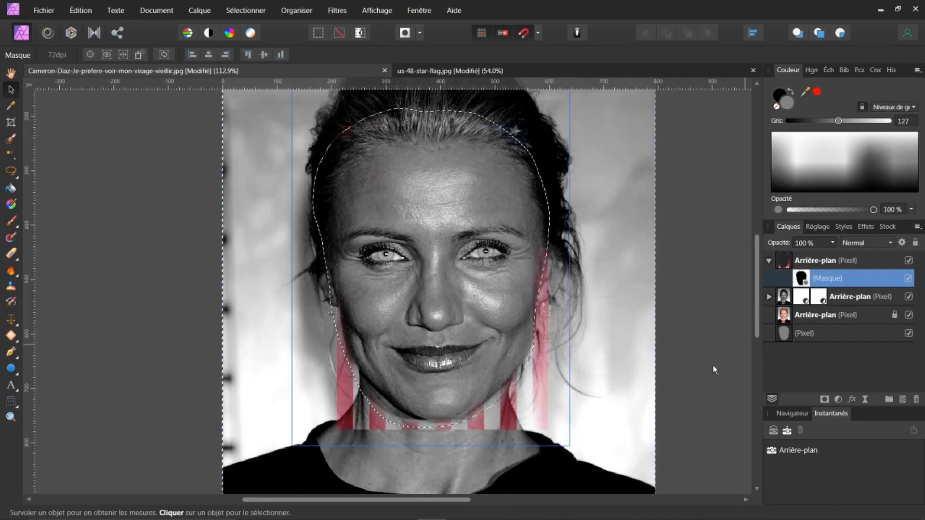
pyautogui.press('Delete')
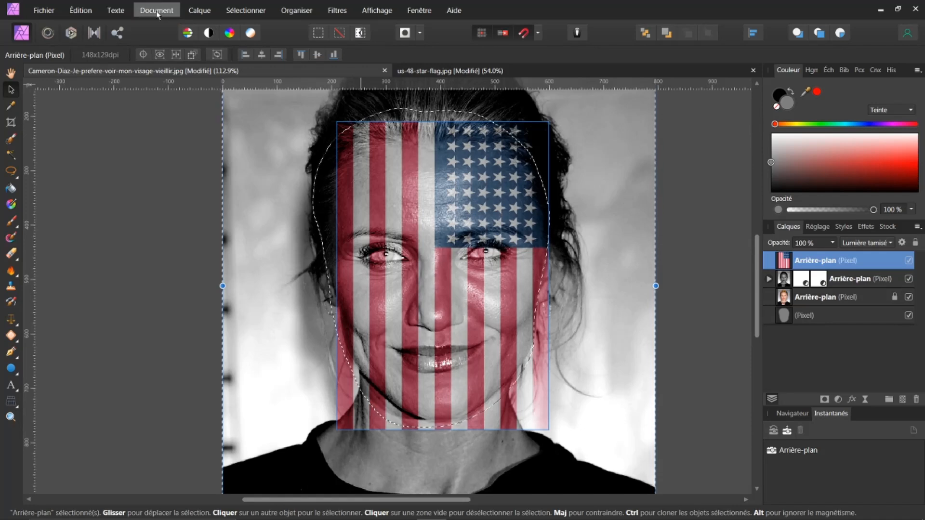
pyautogui.click(241, 11)
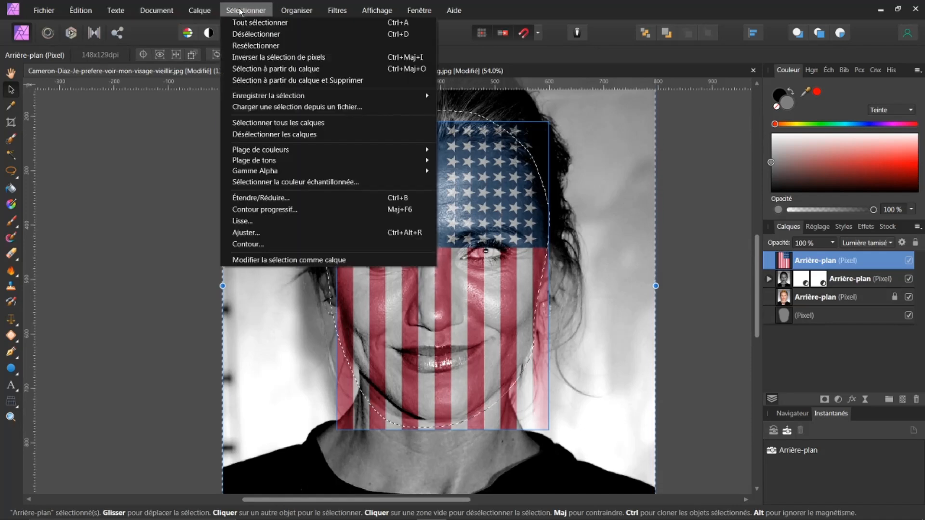
pyautogui.click(253, 34)
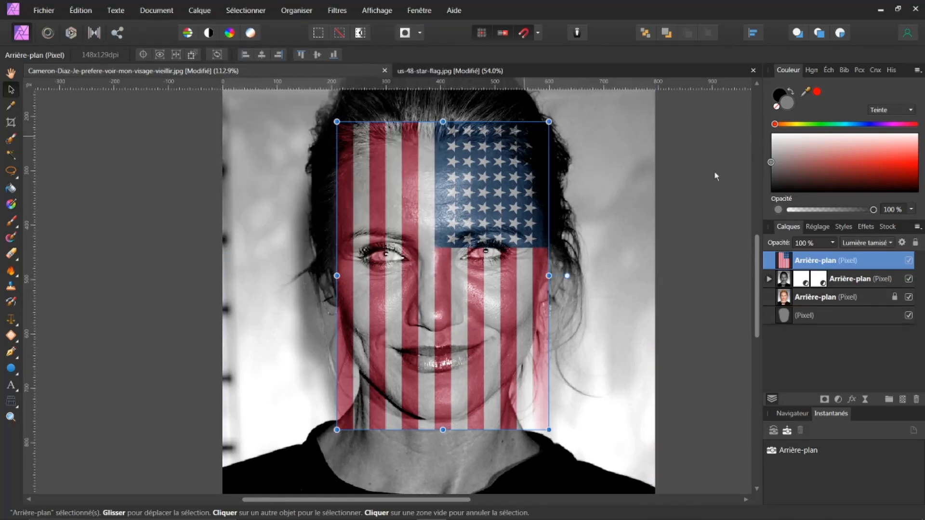
# Load the painted face shape as a selection, mask the flag layer with it, and clear the selection
pyautogui.keyDown('ctrl'); pyautogui.click(784, 317); pyautogui.keyUp('ctrl')
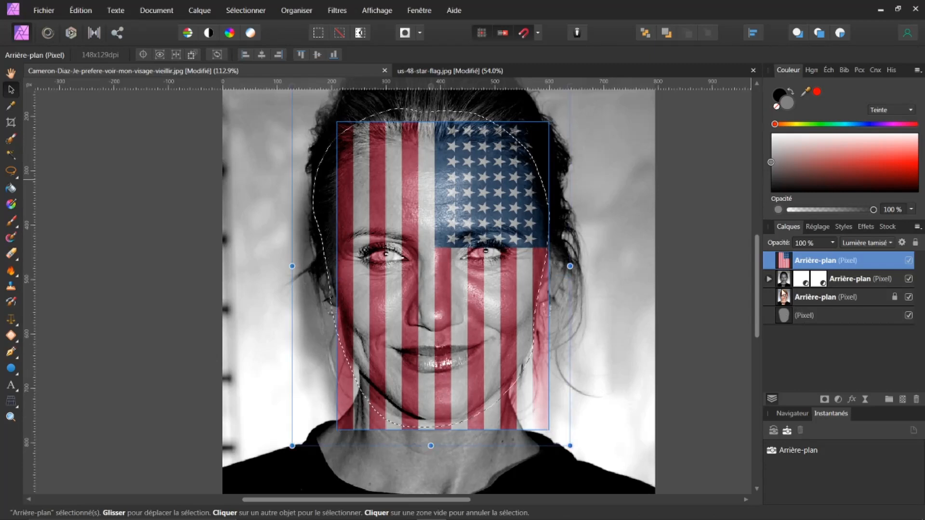
pyautogui.click(824, 400)
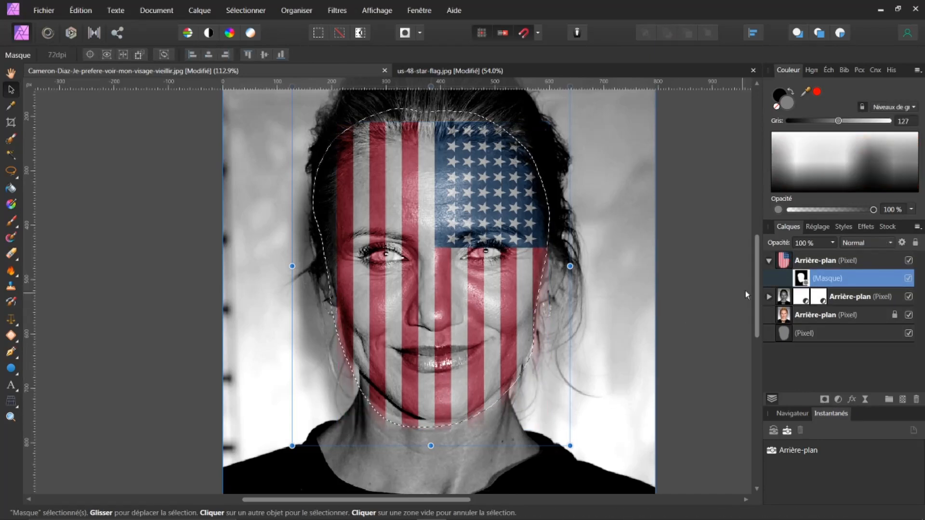
pyautogui.click(232, 10)
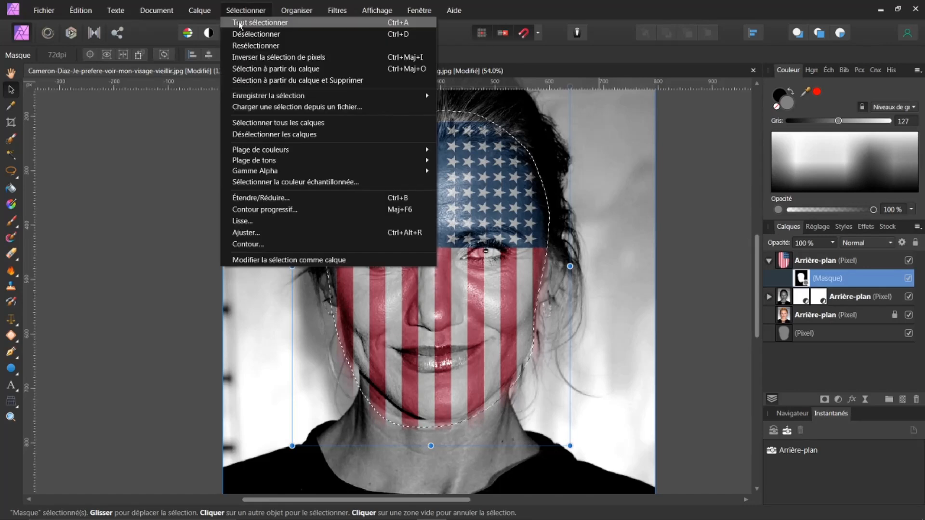
pyautogui.click(238, 33)
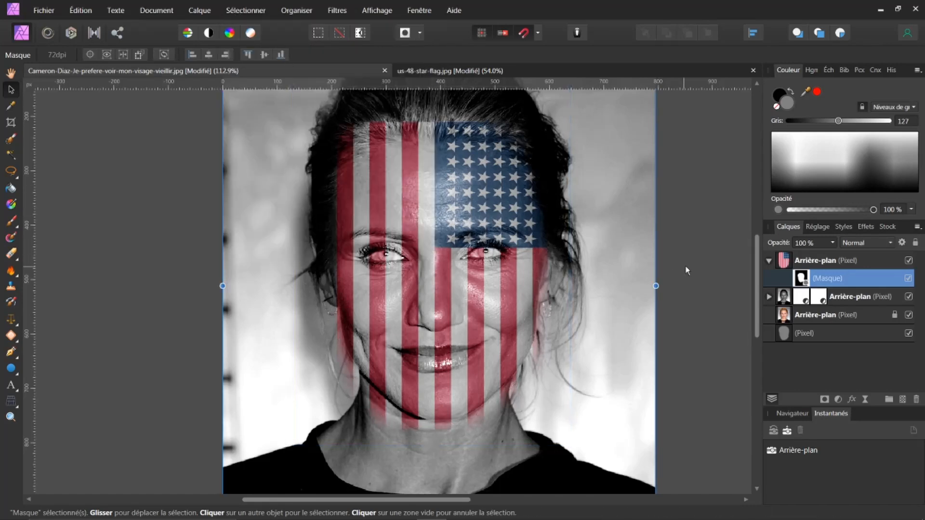
# Add a live Dispersion filter to the flag layer and load its map from the underlying layers
pyautogui.click(799, 260)
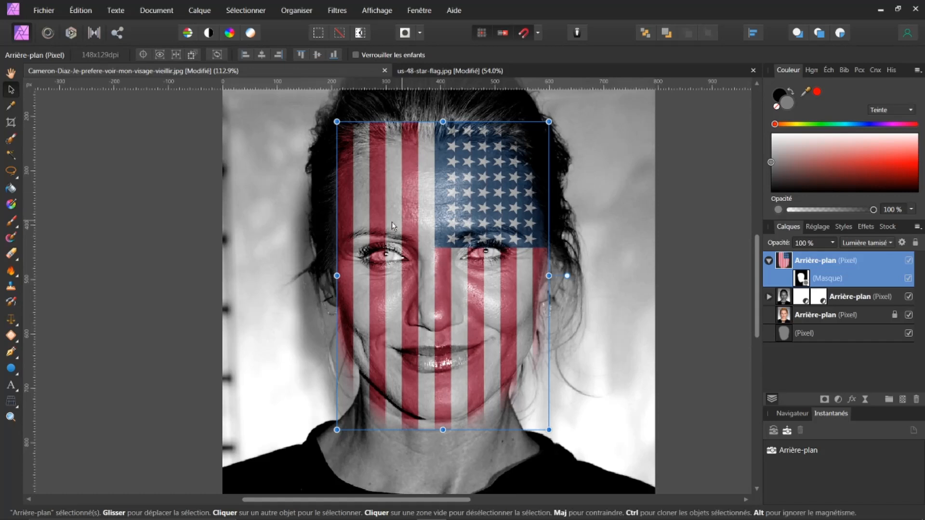
pyautogui.click(864, 399)
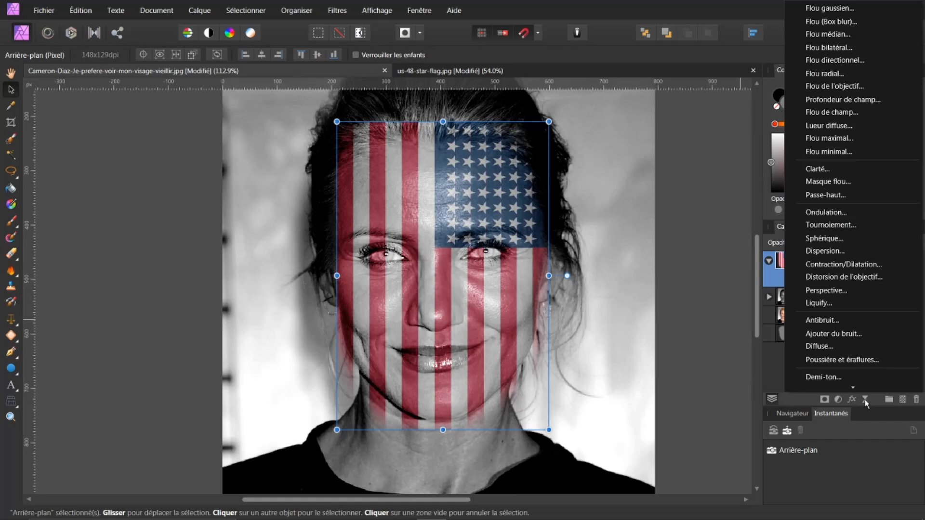
pyautogui.click(844, 466)
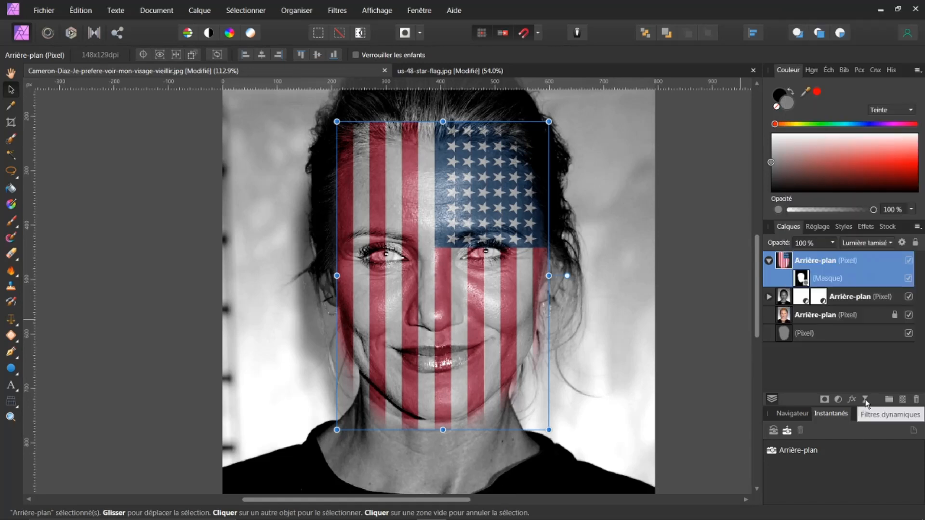
pyautogui.click(865, 400)
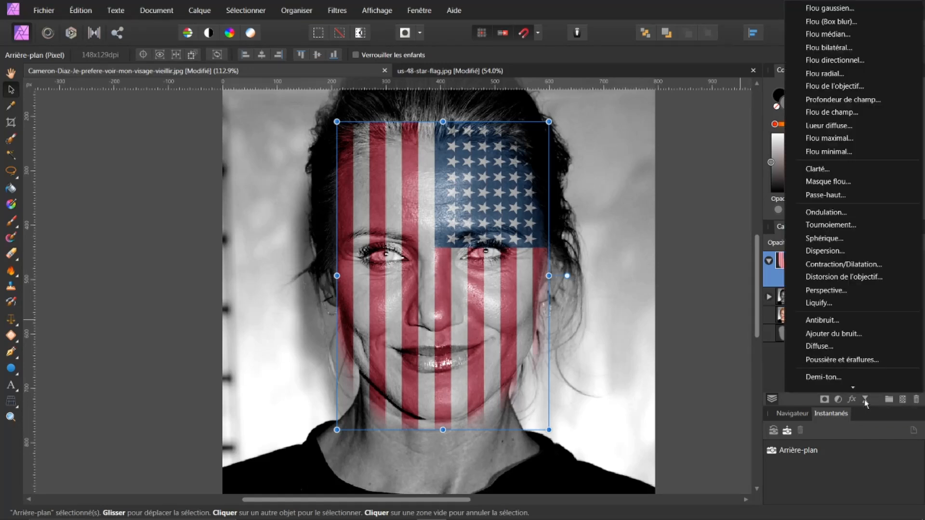
pyautogui.click(818, 251)
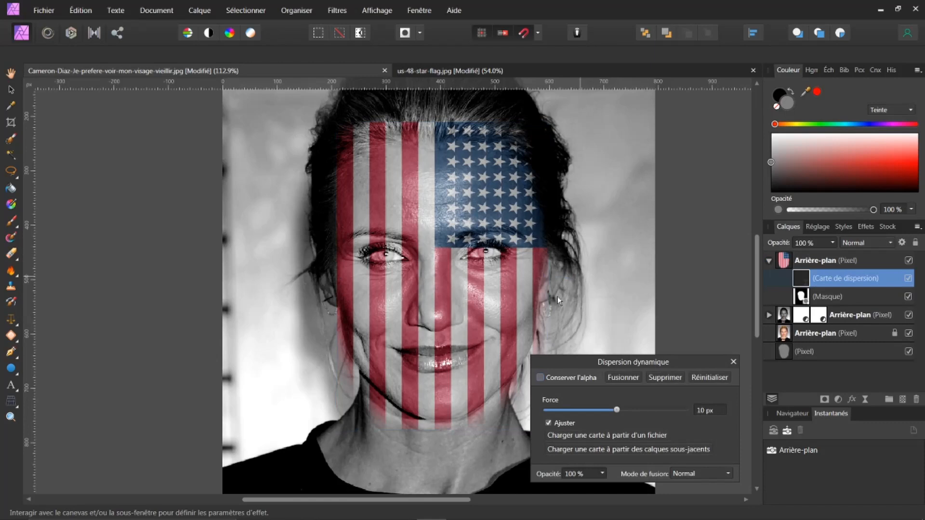
pyautogui.click(583, 450)
pyautogui.click(614, 449)
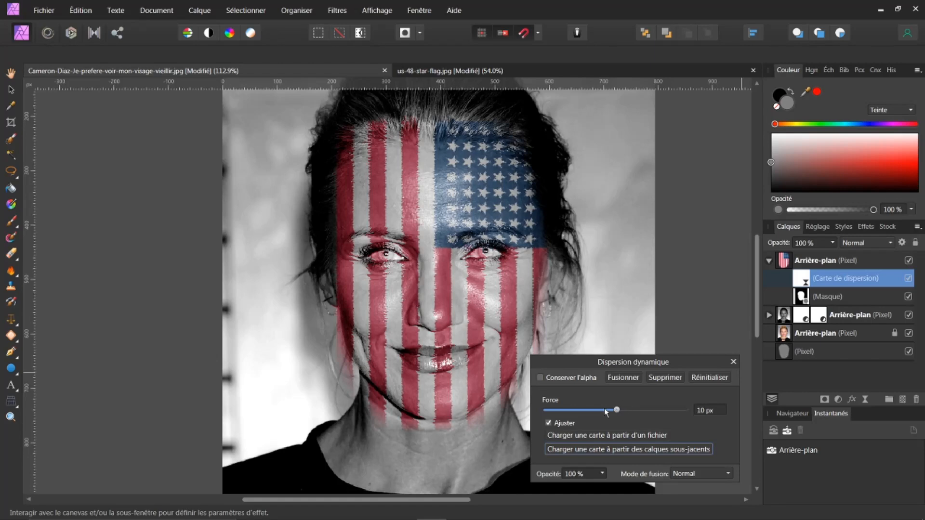
# Try a Dispersion strength of 72.9 px on the flag and delete the filter layer
pyautogui.moveTo(619, 412)
pyautogui.mouseDown()
pyautogui.moveTo(631, 410)
pyautogui.moveTo(603, 412)
pyautogui.moveTo(625, 412)
pyautogui.mouseUp()
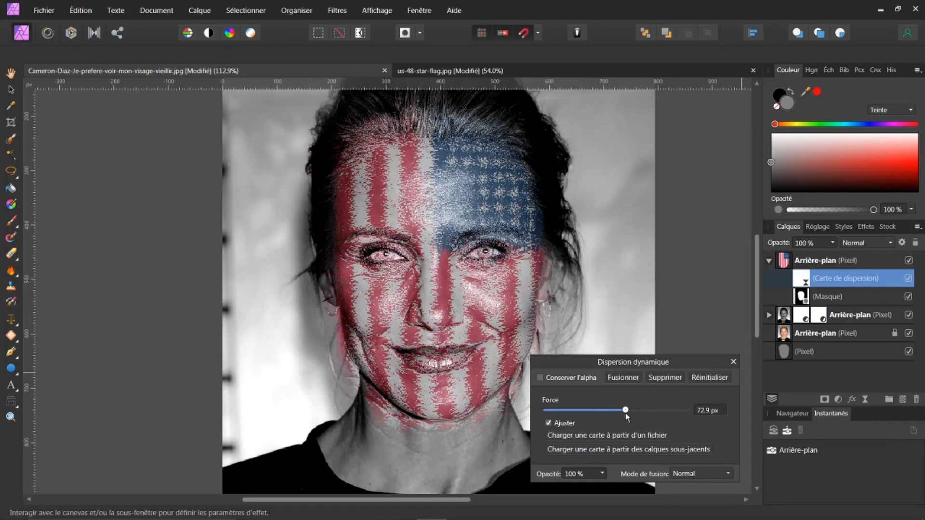
pyautogui.click(733, 361)
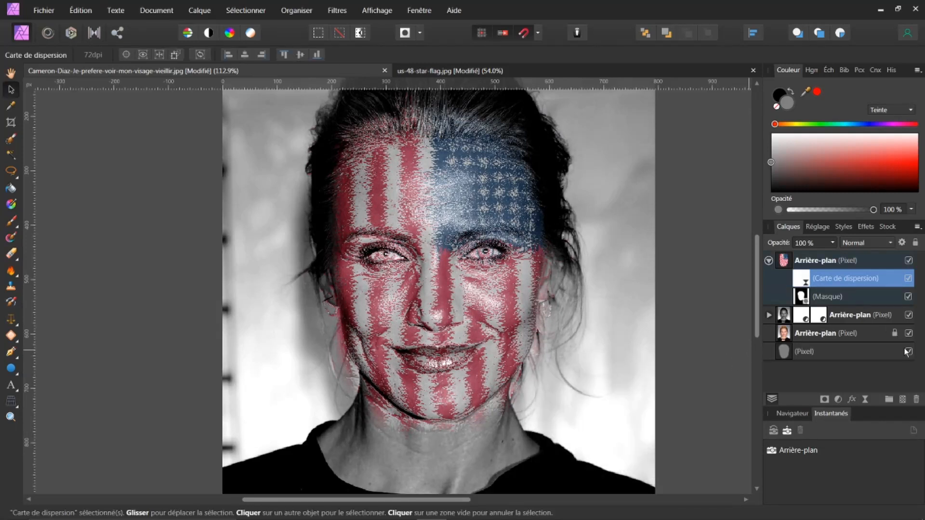
pyautogui.click(917, 401)
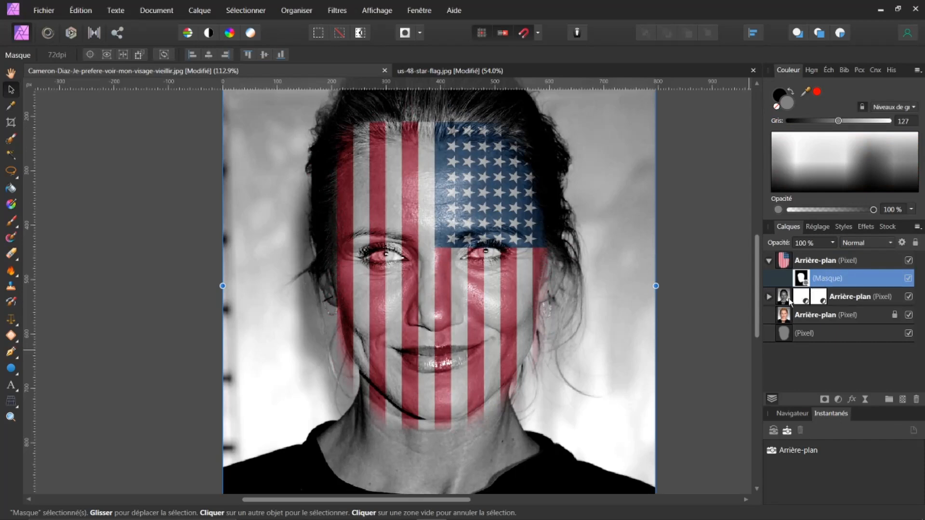
# Add a live Gaussian Blur filter and nest it inside the black-and-white copy layer
pyautogui.click(769, 298)
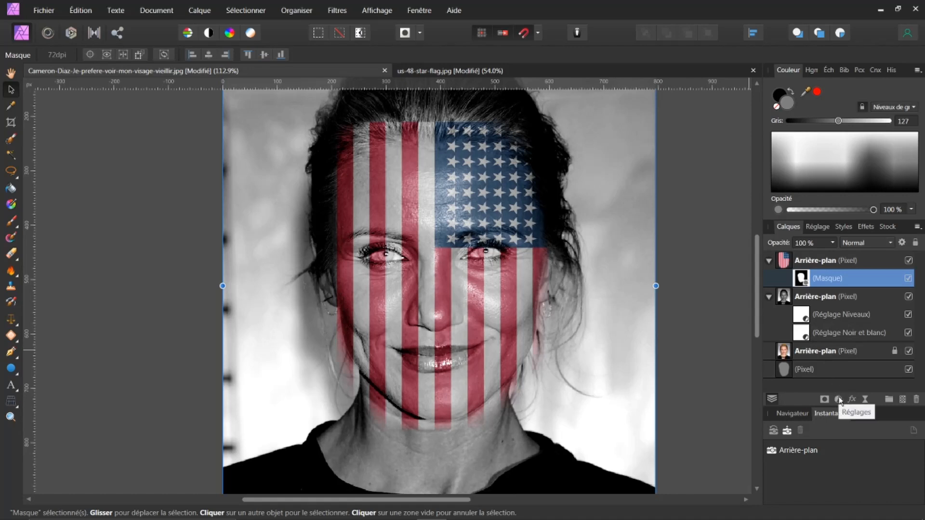
pyautogui.click(865, 399)
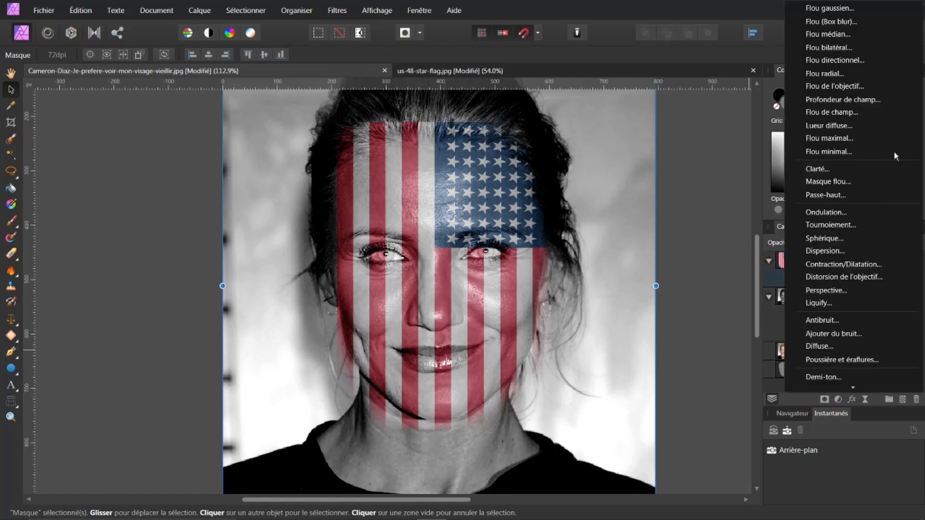
pyautogui.click(843, 11)
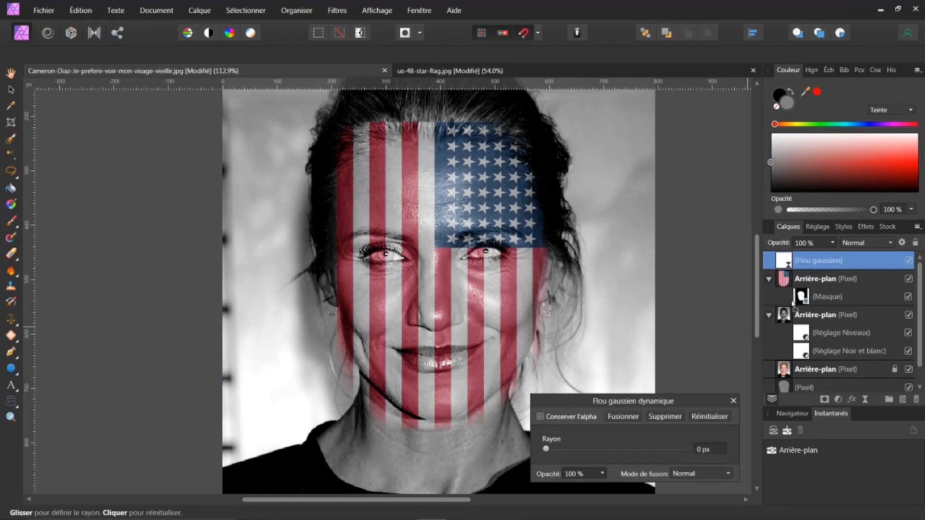
pyautogui.moveTo(788, 319); pyautogui.dragTo(808, 325)
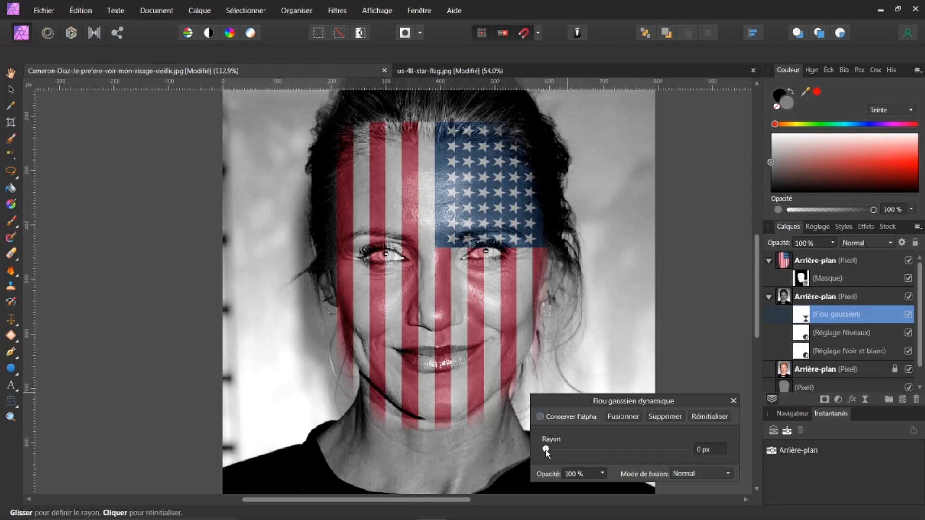
# Hide the flag layer and set the black-and-white copy's Gaussian Blur radius to about 6 px
pyautogui.moveTo(547, 451); pyautogui.dragTo(563, 450)
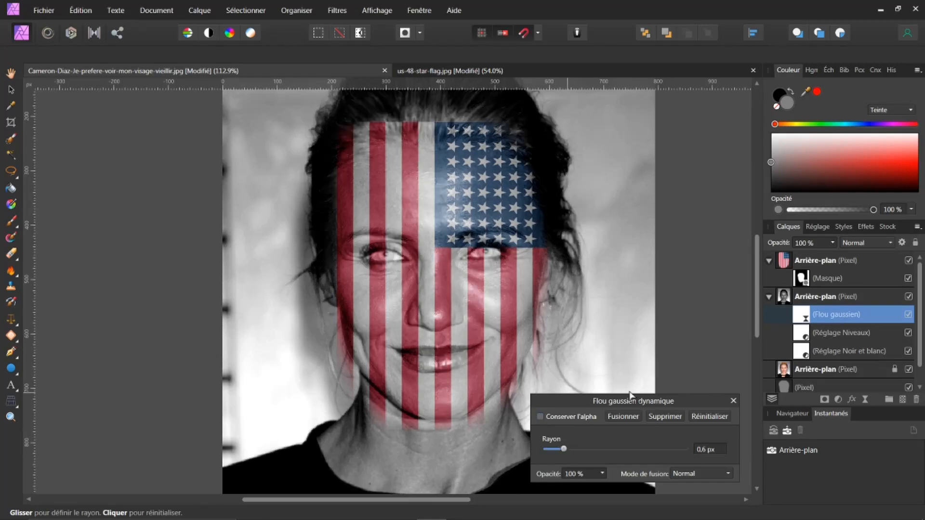
pyautogui.click(908, 261)
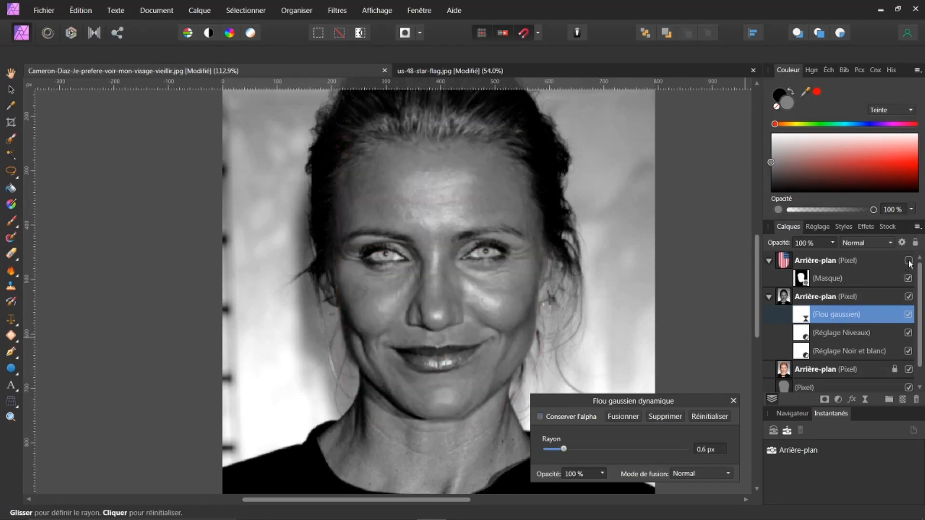
pyautogui.moveTo(564, 451); pyautogui.dragTo(595, 452)
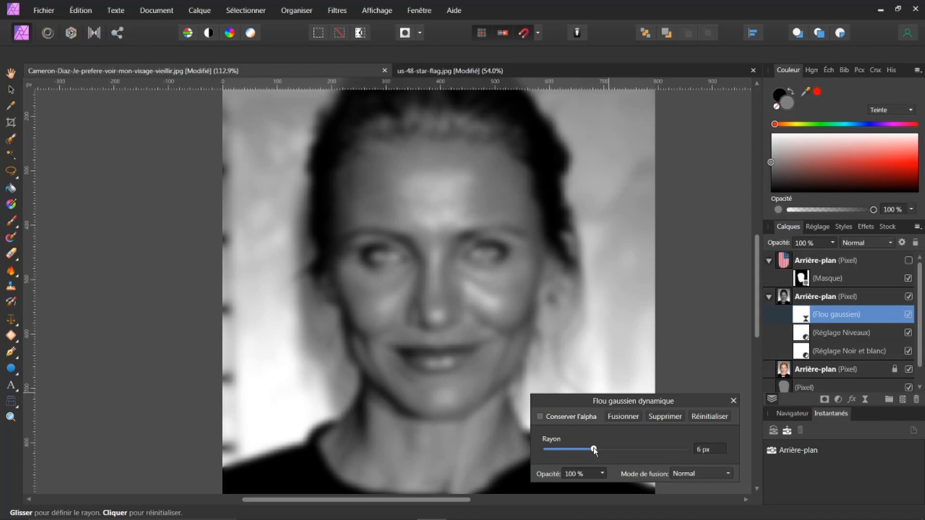
pyautogui.moveTo(595, 451); pyautogui.dragTo(596, 451)
pyautogui.moveTo(595, 450); pyautogui.dragTo(595, 450)
pyautogui.click(734, 401)
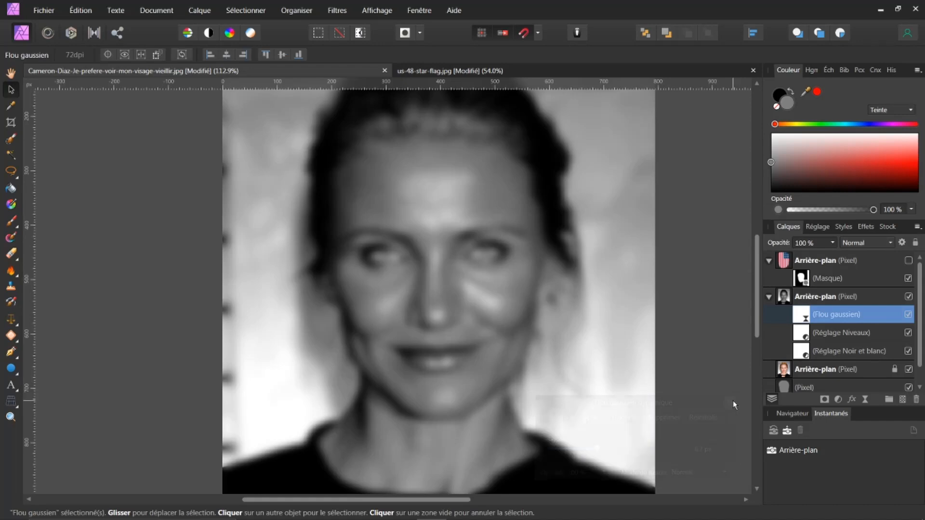
# Add a live Dispersion filter to the flag layer and make the flag visible again
pyautogui.click(770, 298)
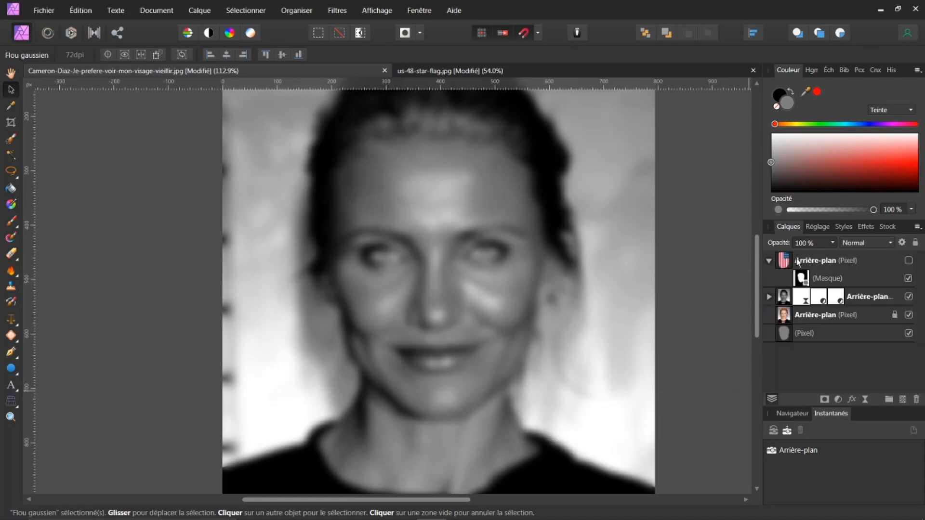
pyautogui.click(783, 261)
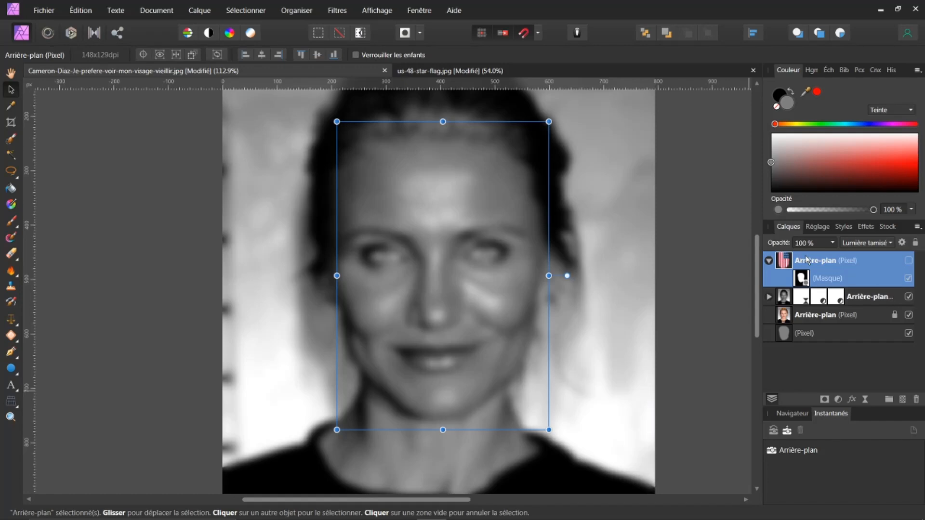
pyautogui.click(865, 400)
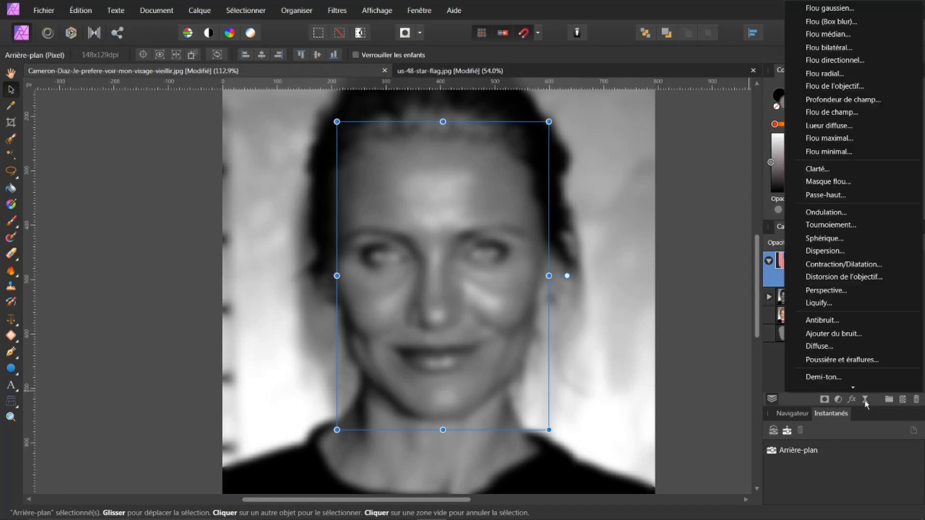
pyautogui.click(825, 251)
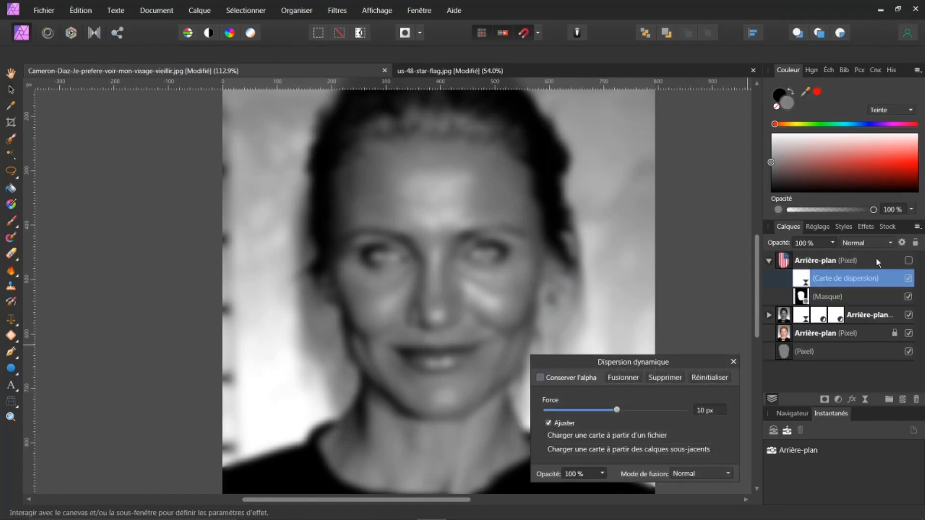
pyautogui.click(909, 261)
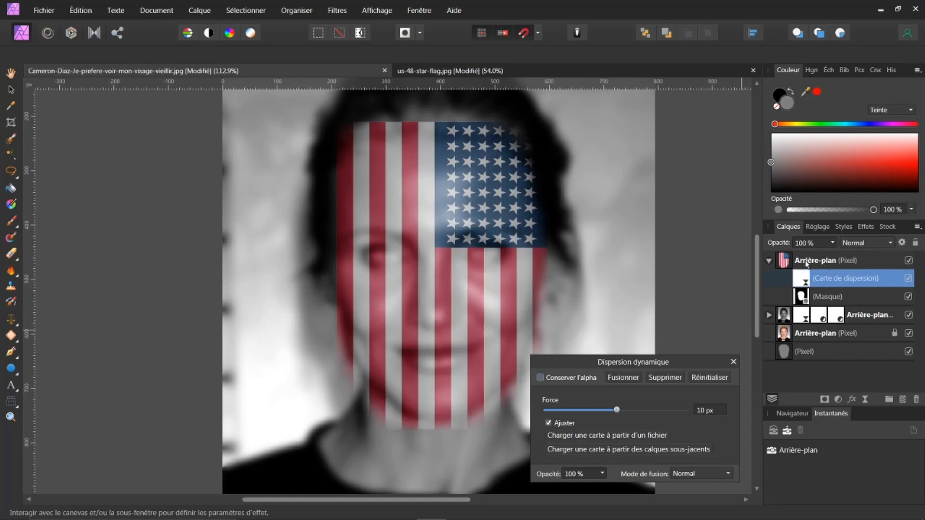
# Add a second live Dispersion filter to the flag, load its map from the underlying layers, and set the strength to about -23 px
pyautogui.click(786, 262)
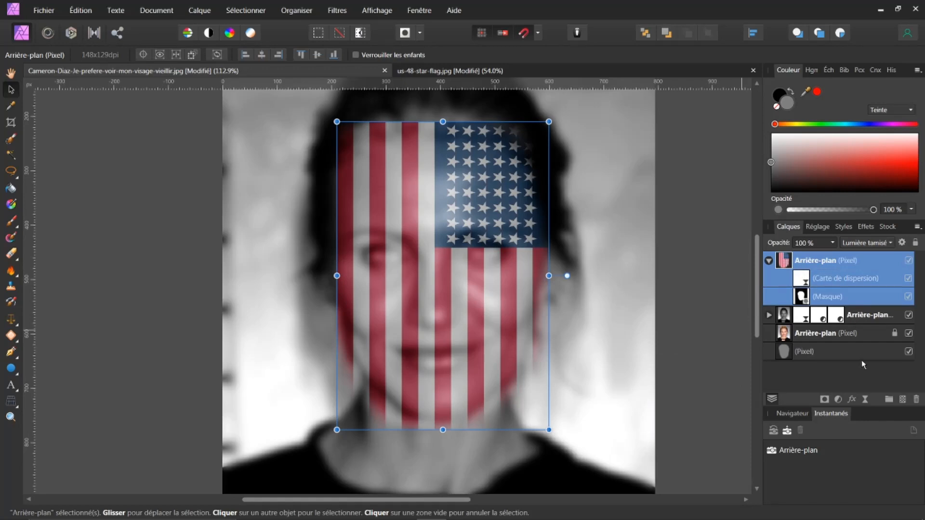
pyautogui.click(864, 397)
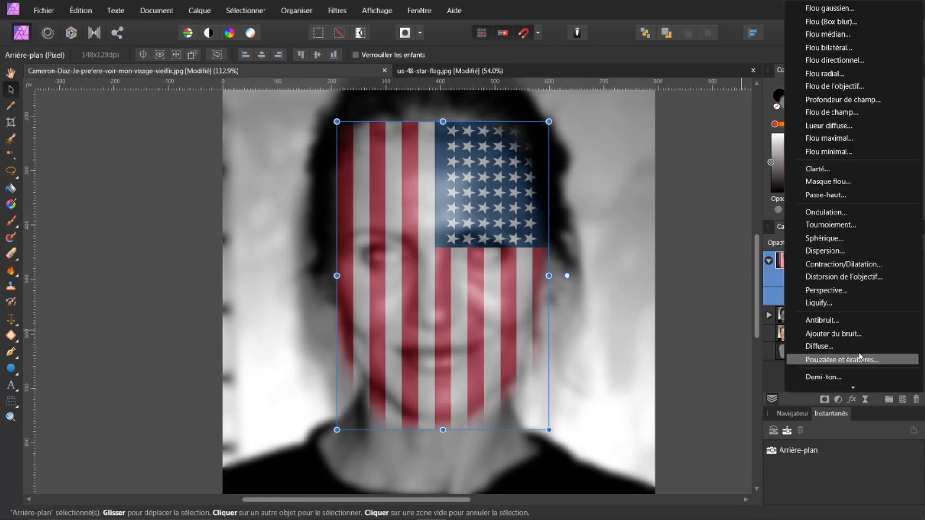
pyautogui.click(836, 252)
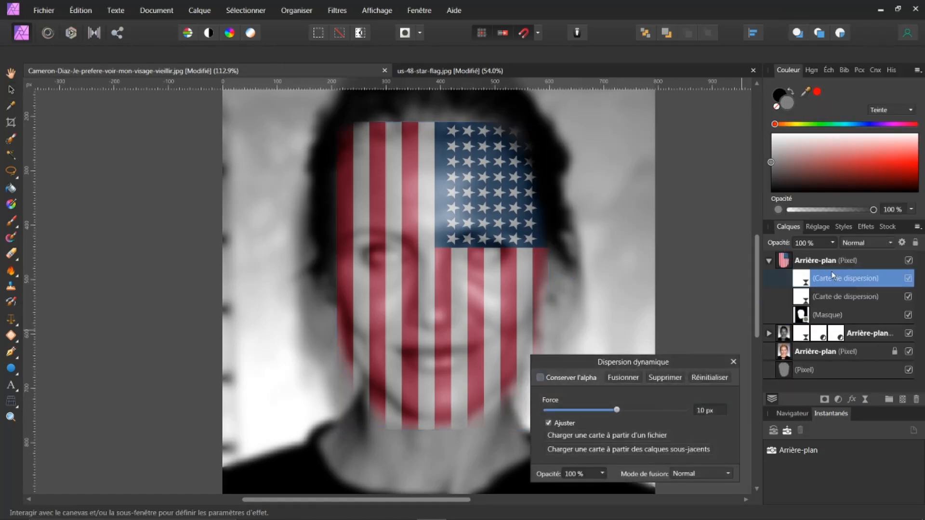
pyautogui.click(566, 450)
pyautogui.moveTo(617, 411); pyautogui.dragTo(613, 410)
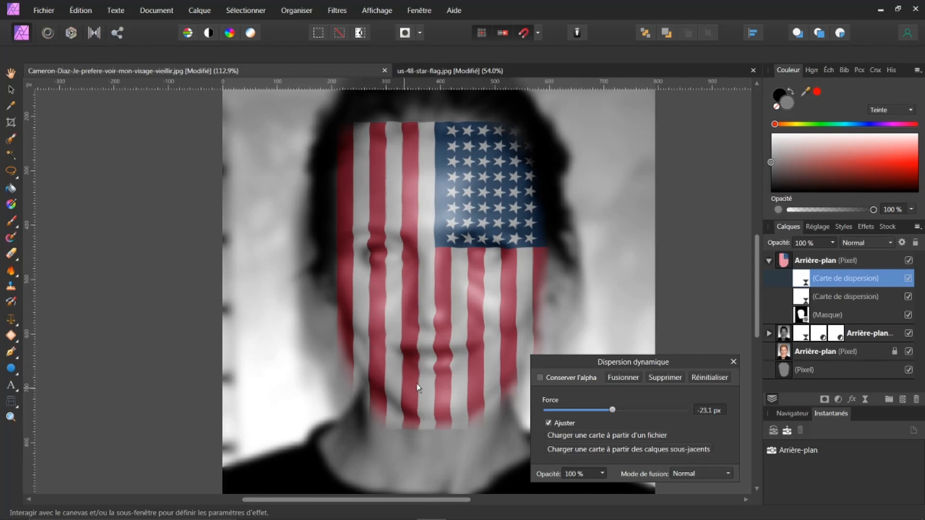
pyautogui.moveTo(613, 412); pyautogui.dragTo(612, 412)
pyautogui.click(733, 362)
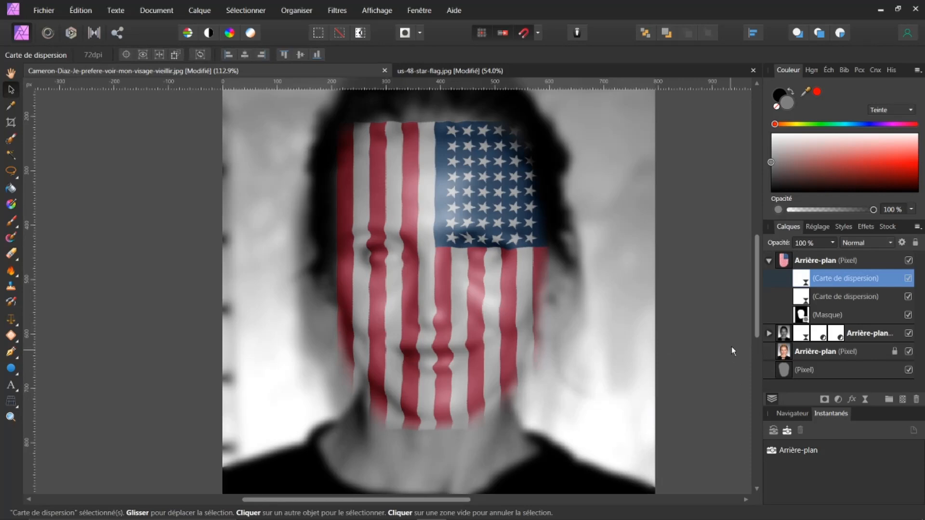
# Turn off the Gaussian Blur filter on the black-and-white copy layer
pyautogui.click(770, 333)
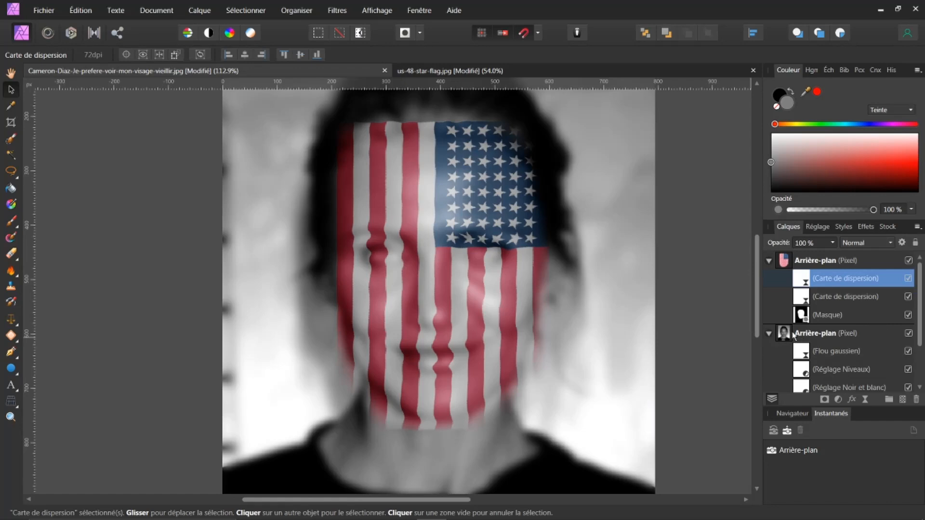
pyautogui.scroll(-3, 897, 367)
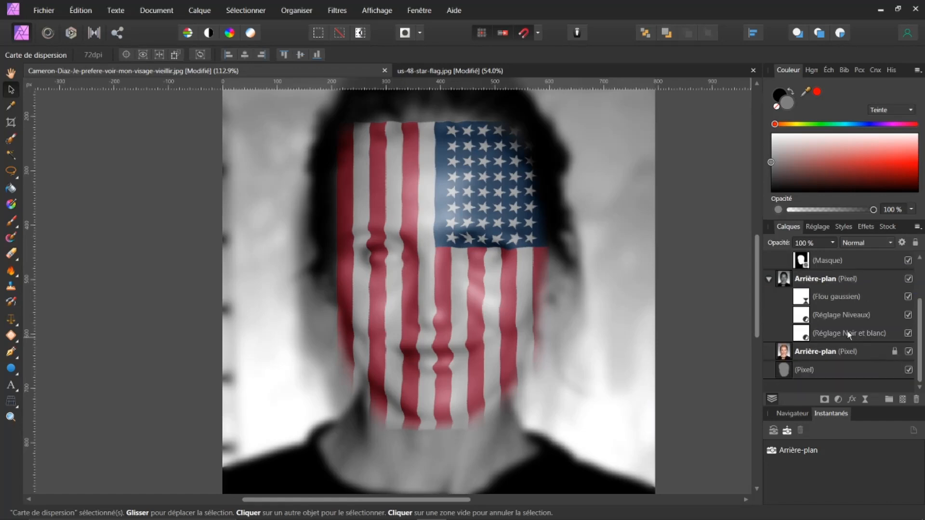
pyautogui.click(908, 297)
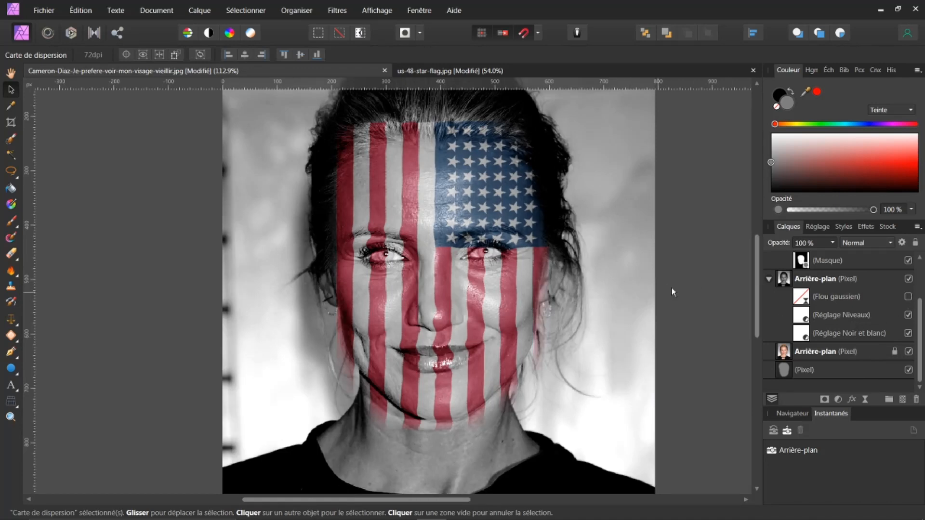
# Load the painted face shape as a selection, mask the black-and-white copy with it, and clear the selection
pyautogui.click(783, 372)
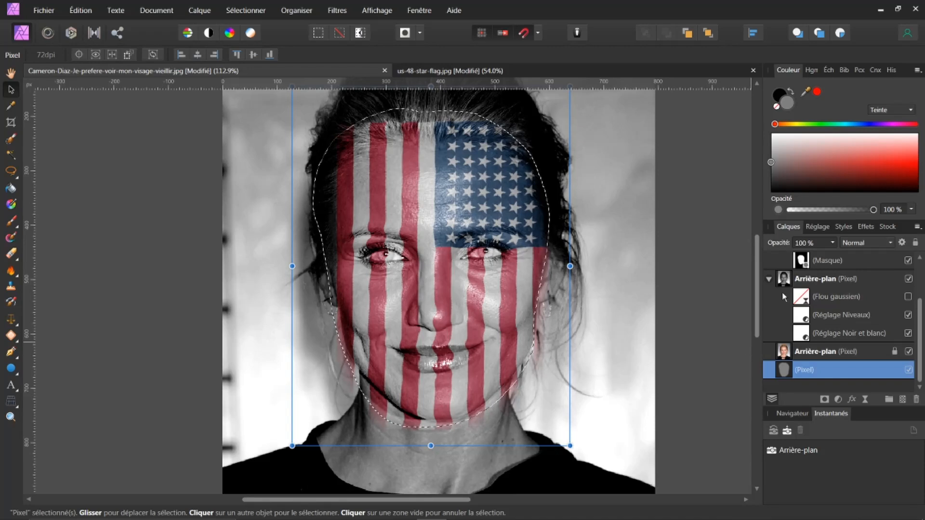
pyautogui.click(783, 280)
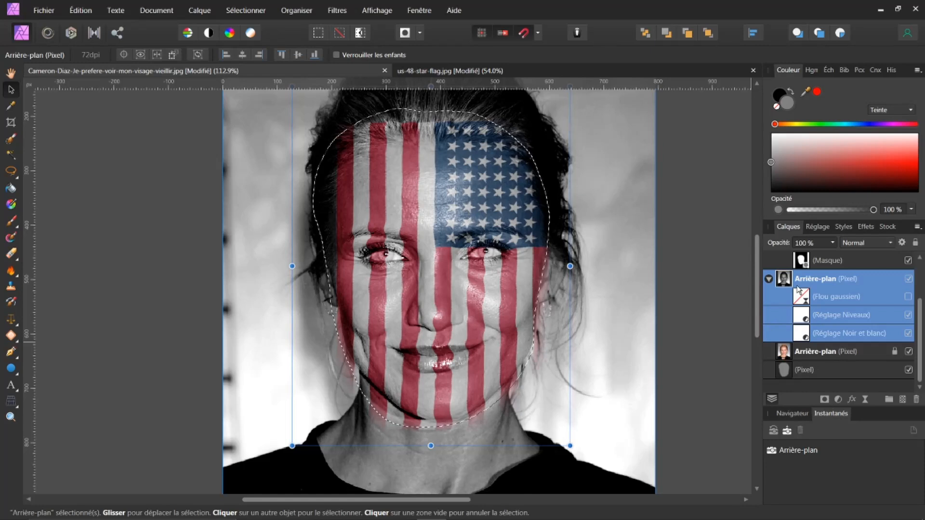
pyautogui.click(824, 400)
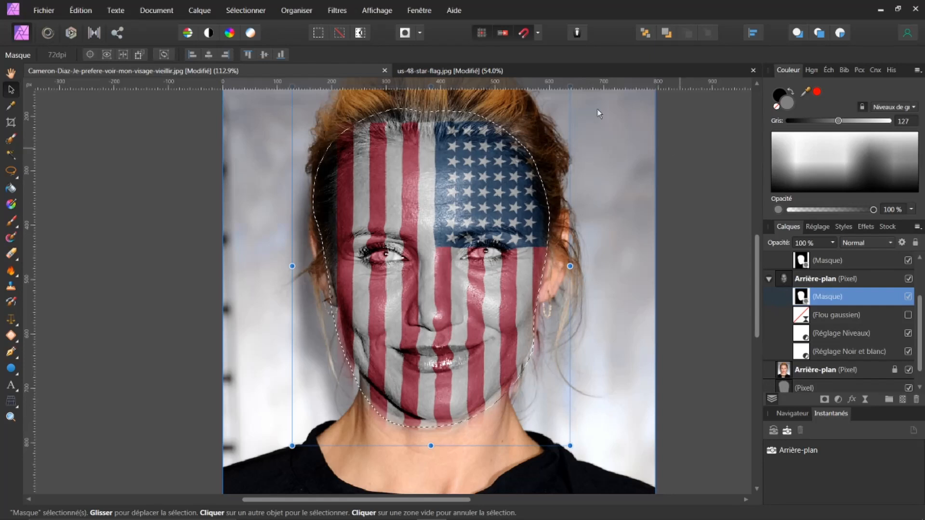
pyautogui.click(243, 11)
pyautogui.click(240, 34)
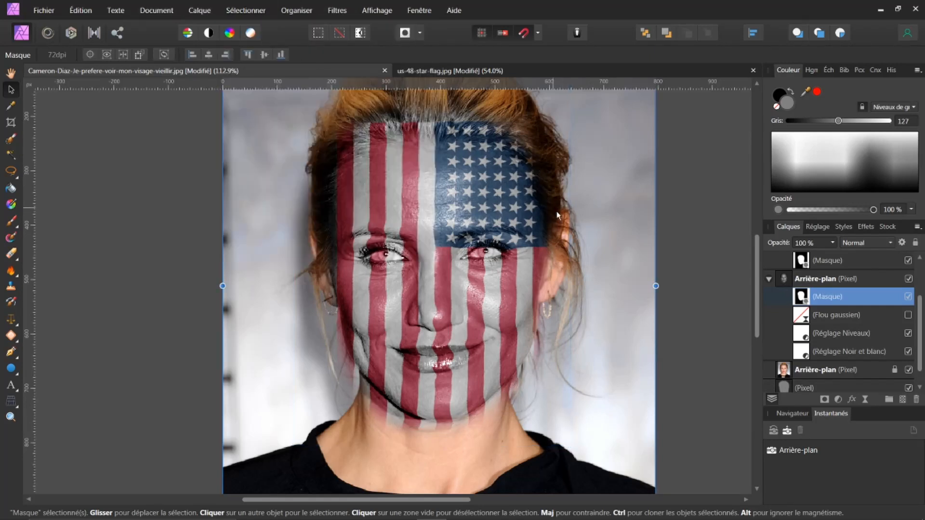
# Paint black on the flag layer's mask along the hairline with a brush of about 117 px to remove the flag's upper edge
pyautogui.scroll(-1, 569, 265)
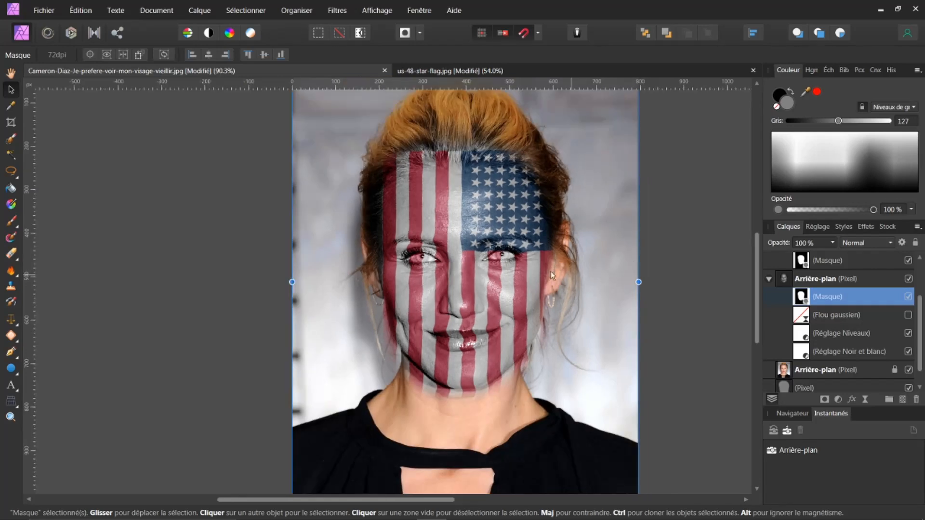
pyautogui.scroll(3, 424, 253)
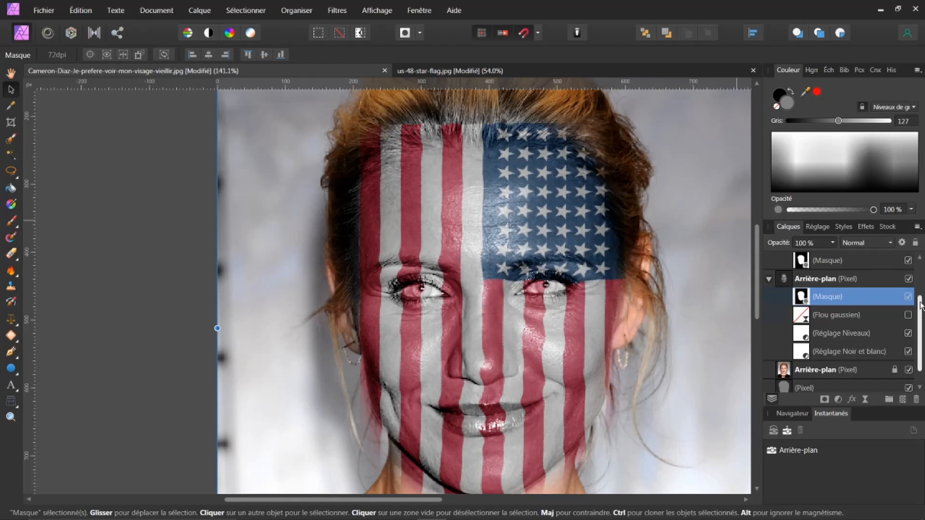
pyautogui.scroll(3, 920, 305)
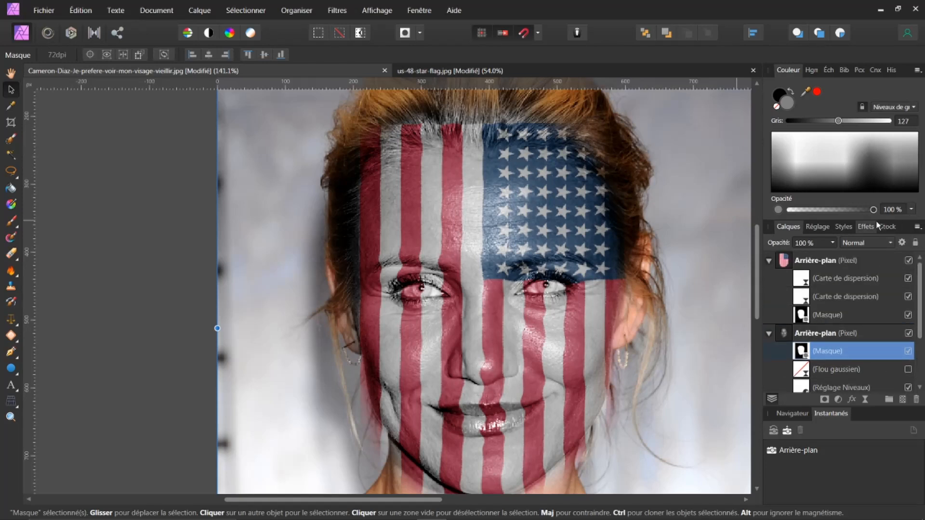
pyautogui.click(800, 314)
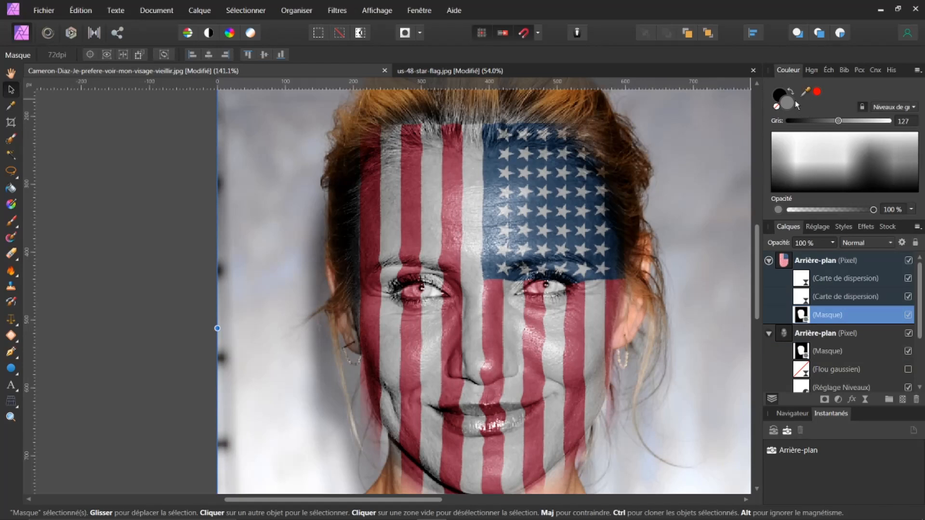
pyautogui.press('d')
pyautogui.click(10, 223)
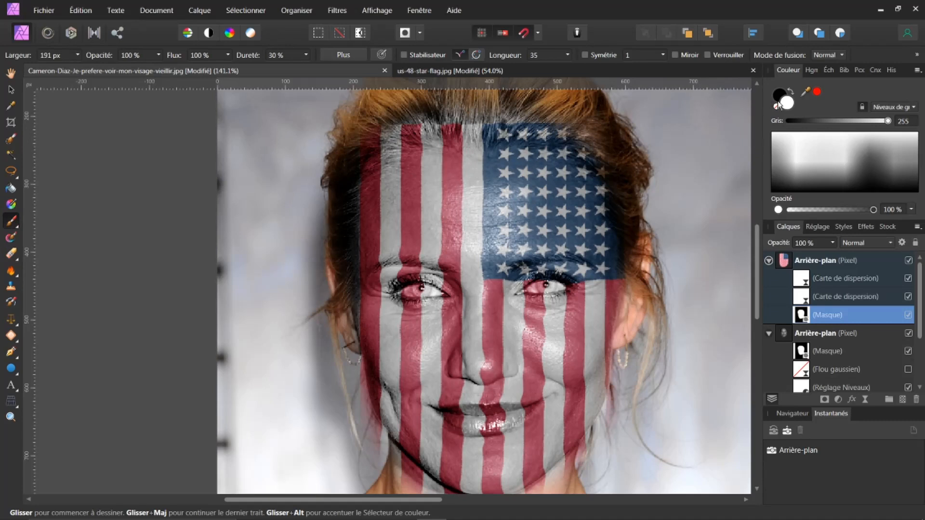
pyautogui.click(779, 94)
pyautogui.moveTo(556, 131)
pyautogui.mouseDown()
pyautogui.moveTo(523, 130)
pyautogui.moveTo(513, 110)
pyautogui.mouseUp()
pyautogui.hotkey('ctrl', 'z')
pyautogui.press('[')
pyautogui.press('[')
pyautogui.press('[')
pyautogui.moveTo(509, 121)
pyautogui.mouseDown()
pyautogui.moveTo(569, 116)
pyautogui.moveTo(501, 103)
pyautogui.moveTo(483, 115)
pyautogui.moveTo(430, 103)
pyautogui.moveTo(392, 116)
pyautogui.moveTo(394, 123)
pyautogui.moveTo(580, 109)
pyautogui.moveTo(619, 164)
pyautogui.mouseUp()
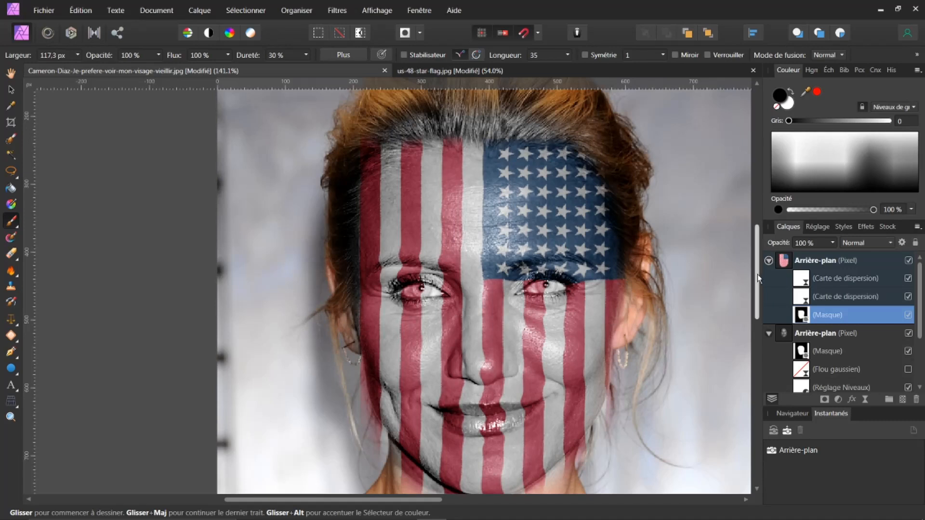
# Paint black on the flag's mask along the cheek, chin and jaw edges, raising the brush hardness to about 60%
pyautogui.scroll(-5, 757, 273)
pyautogui.moveTo(594, 370)
pyautogui.mouseDown()
pyautogui.moveTo(601, 358)
pyautogui.moveTo(583, 360)
pyautogui.moveTo(608, 348)
pyautogui.mouseUp()
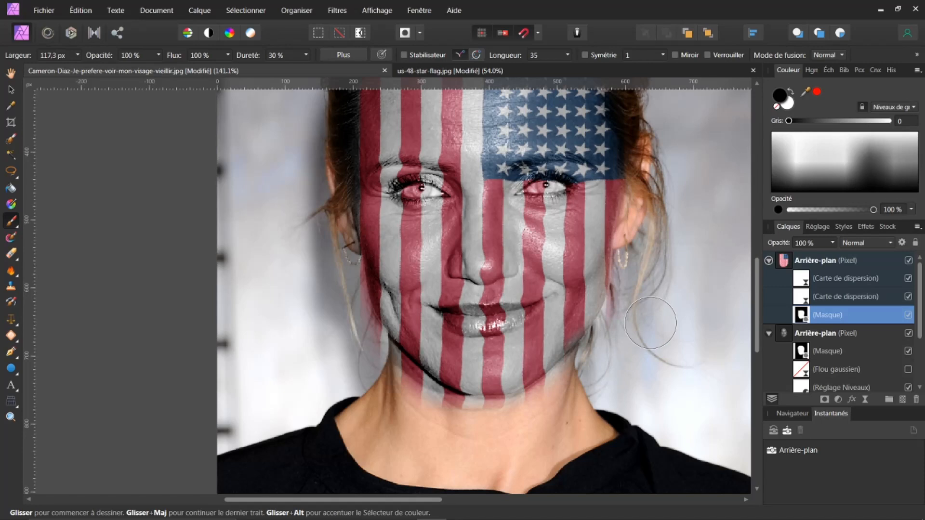
pyautogui.moveTo(645, 190)
pyautogui.mouseDown()
pyautogui.moveTo(646, 133)
pyautogui.moveTo(640, 160)
pyautogui.moveTo(636, 124)
pyautogui.moveTo(644, 180)
pyautogui.mouseUp()
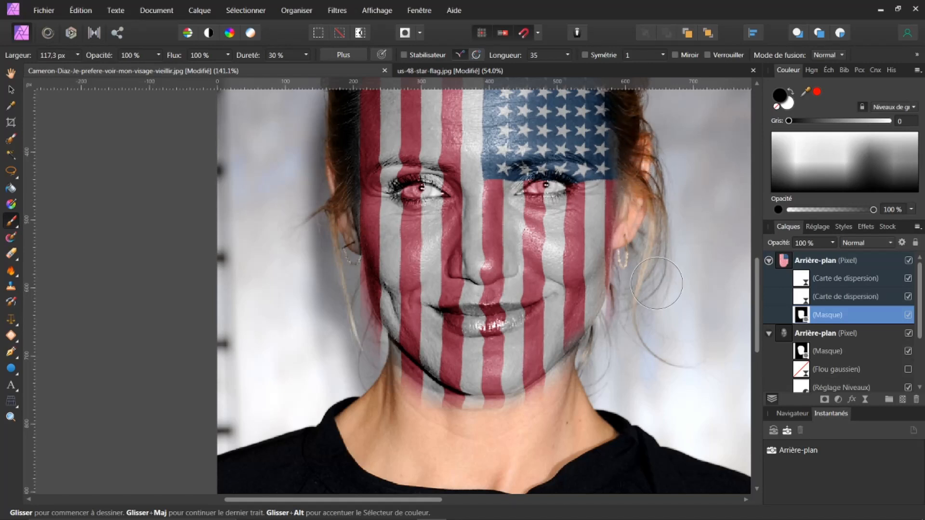
pyautogui.moveTo(529, 422)
pyautogui.mouseDown()
pyautogui.moveTo(562, 382)
pyautogui.moveTo(584, 374)
pyautogui.moveTo(509, 426)
pyautogui.moveTo(445, 416)
pyautogui.moveTo(404, 387)
pyautogui.mouseUp()
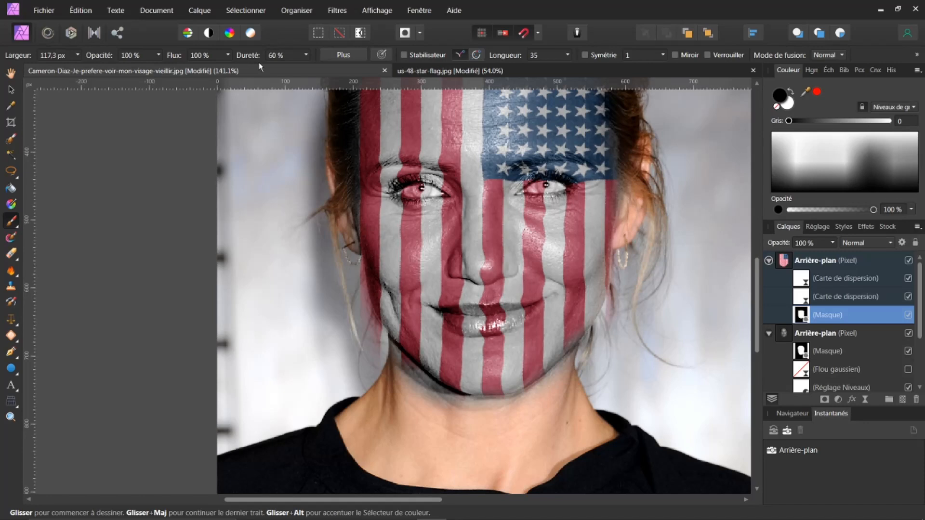
pyautogui.moveTo(381, 410)
pyautogui.mouseDown()
pyautogui.moveTo(394, 402)
pyautogui.moveTo(390, 390)
pyautogui.moveTo(404, 401)
pyautogui.moveTo(392, 389)
pyautogui.moveTo(427, 410)
pyautogui.moveTo(407, 405)
pyautogui.moveTo(354, 351)
pyautogui.moveTo(363, 357)
pyautogui.moveTo(334, 306)
pyautogui.moveTo(332, 274)
pyautogui.moveTo(343, 318)
pyautogui.moveTo(327, 292)
pyautogui.moveTo(321, 226)
pyautogui.moveTo(362, 390)
pyautogui.mouseUp()
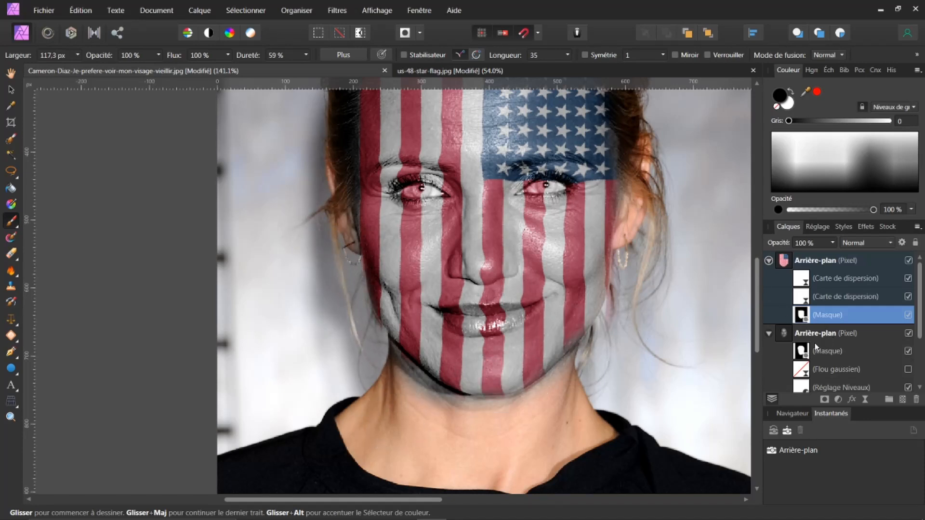
# Paint black on the black-and-white copy's mask along the hairline with the 117 px brush to bring back the hair's original colour
pyautogui.click(805, 355)
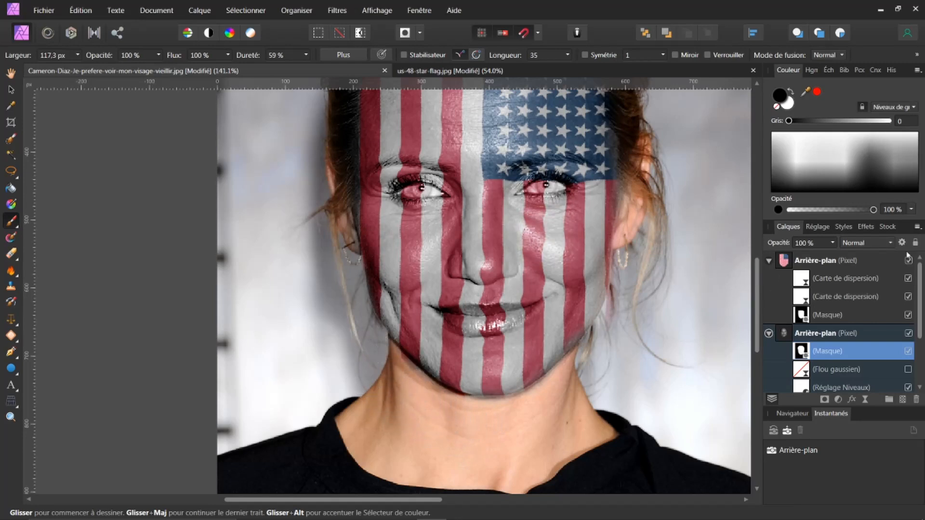
pyautogui.moveTo(757, 316); pyautogui.dragTo(764, 238)
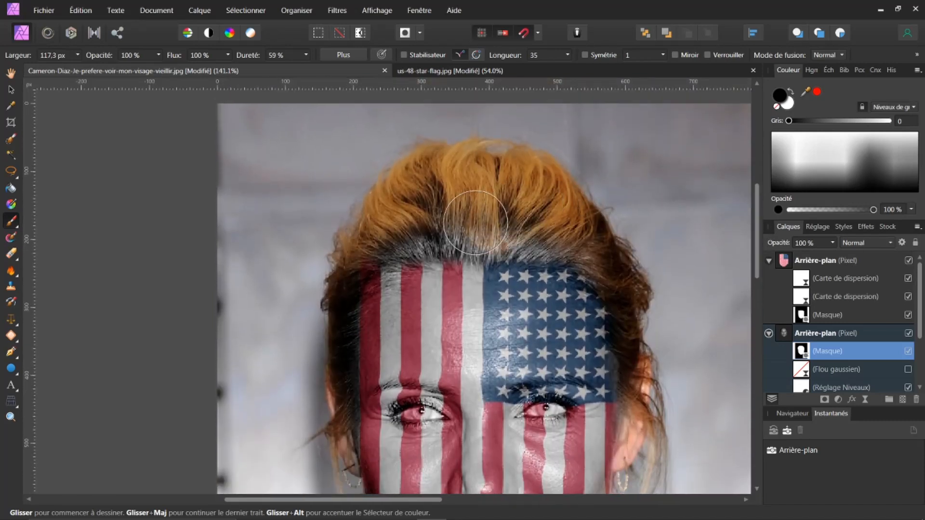
pyautogui.moveTo(476, 228)
pyautogui.mouseDown()
pyautogui.moveTo(551, 228)
pyautogui.moveTo(618, 268)
pyautogui.moveTo(616, 258)
pyautogui.moveTo(462, 206)
pyautogui.moveTo(440, 222)
pyautogui.moveTo(461, 225)
pyautogui.moveTo(395, 230)
pyautogui.mouseUp()
pyautogui.moveTo(372, 240)
pyautogui.mouseDown()
pyautogui.moveTo(351, 245)
pyautogui.moveTo(319, 283)
pyautogui.moveTo(320, 316)
pyautogui.moveTo(330, 291)
pyautogui.moveTo(333, 322)
pyautogui.moveTo(329, 297)
pyautogui.moveTo(306, 398)
pyautogui.moveTo(310, 421)
pyautogui.moveTo(324, 272)
pyautogui.moveTo(378, 228)
pyautogui.mouseUp()
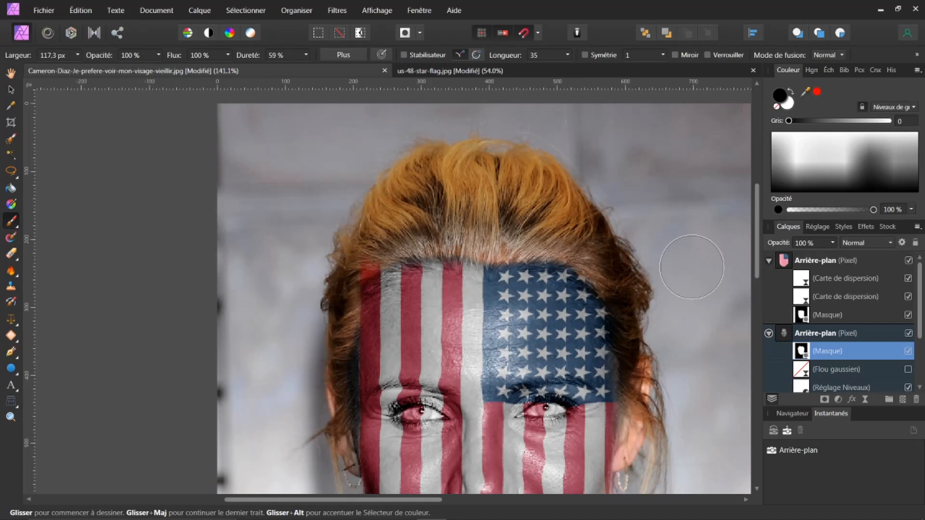
# Paint black on the flag layer's mask over the eye below the stripes, using a brush reduced to about 27 px
pyautogui.scroll(-3, 696, 263)
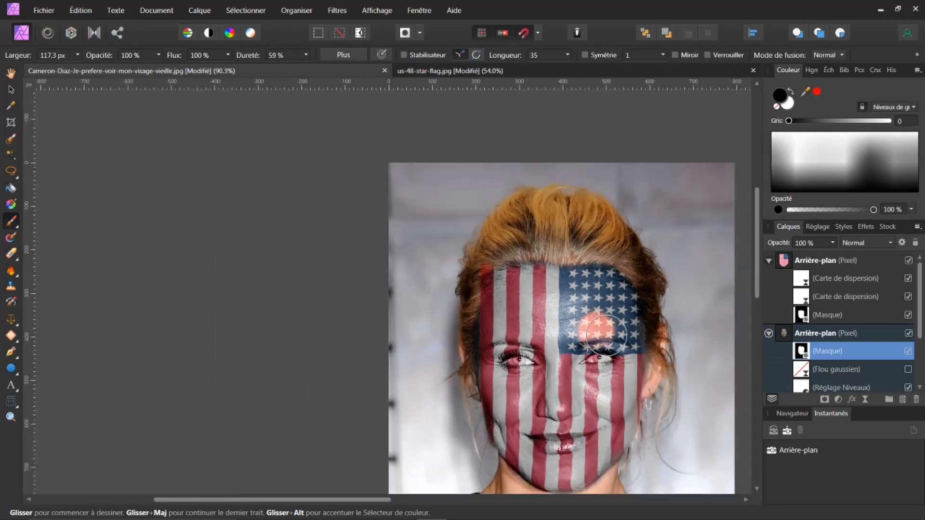
pyautogui.moveTo(759, 272); pyautogui.dragTo(736, 342)
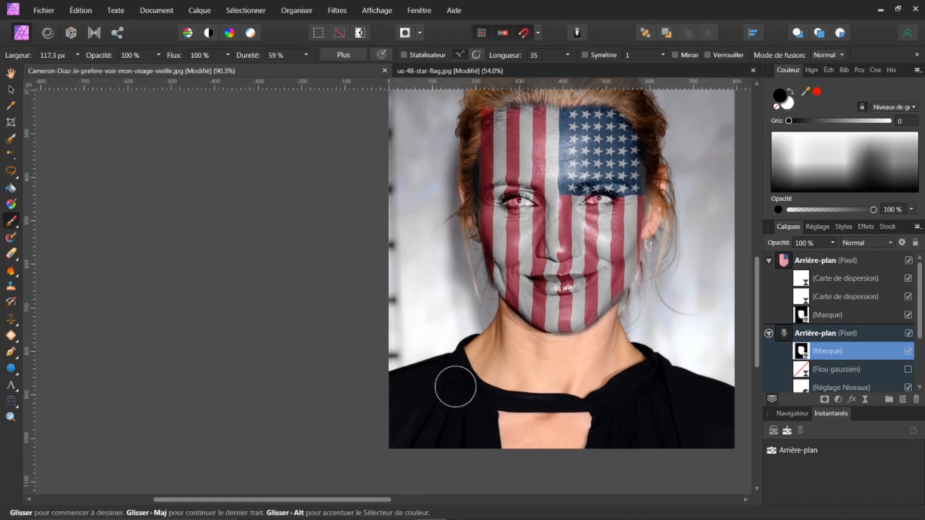
pyautogui.moveTo(378, 501); pyautogui.dragTo(467, 501)
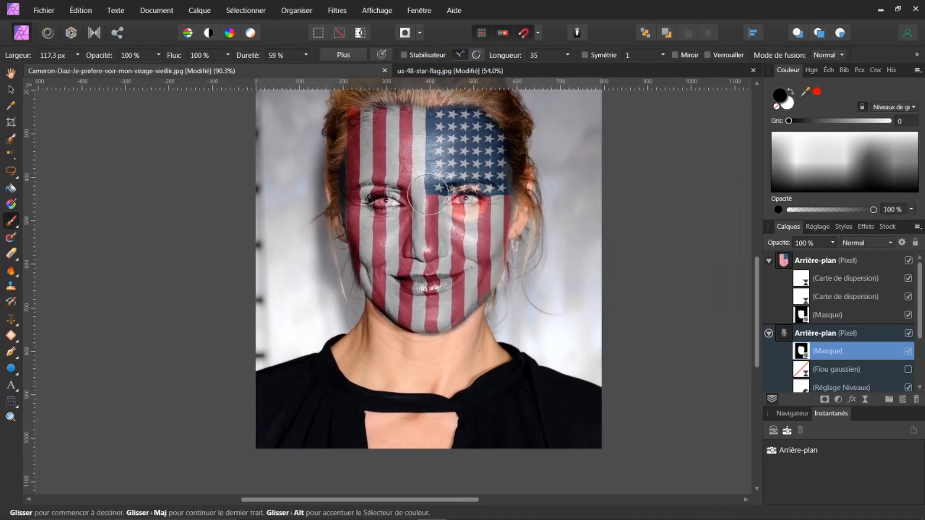
pyautogui.scroll(5, 400, 197)
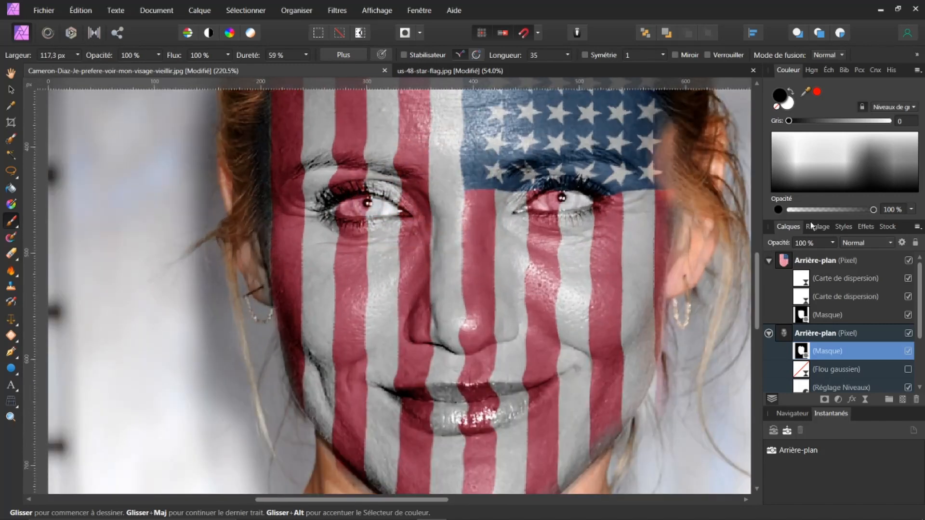
pyautogui.click(801, 315)
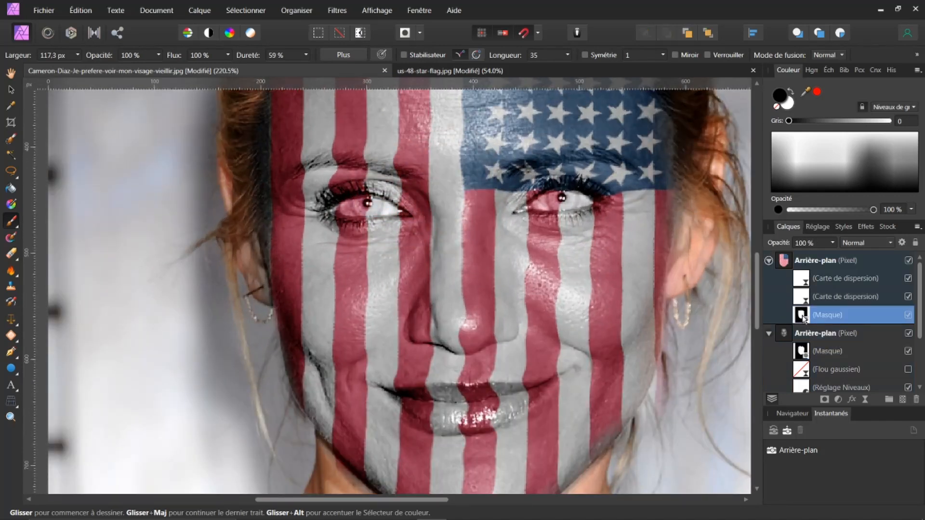
pyautogui.click(496, 195)
pyautogui.hotkey('ctrl', 'z')
pyautogui.click(362, 202)
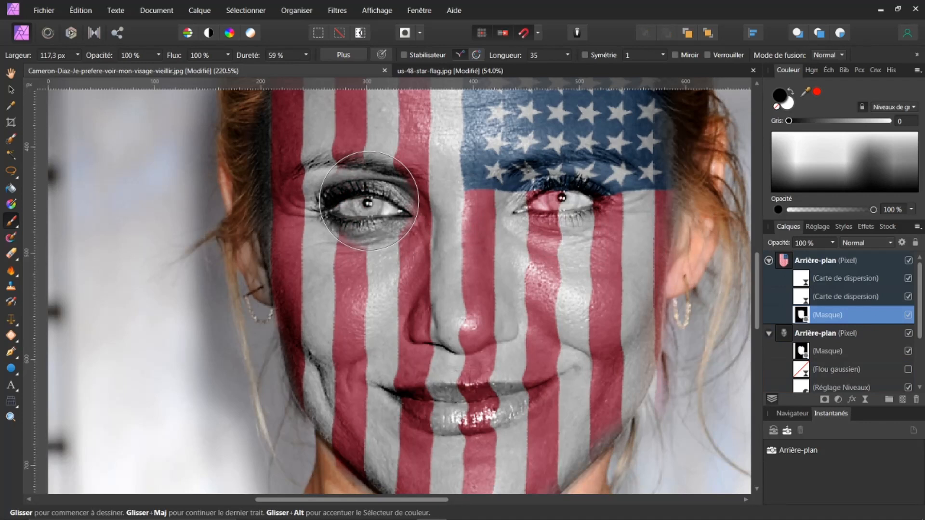
pyautogui.press('[')
pyautogui.press('[')
pyautogui.press('[')
pyautogui.press('[')
pyautogui.press('[')
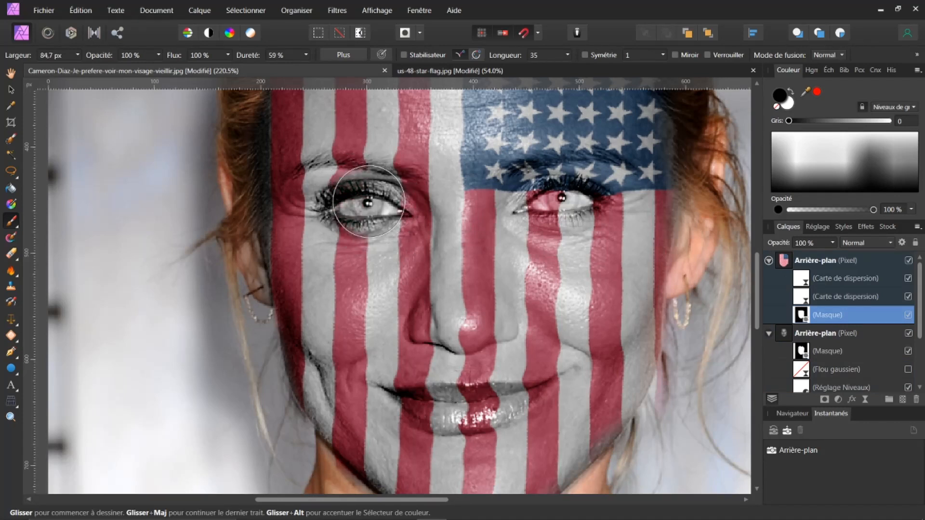
pyautogui.press('[')
pyautogui.press('[')
pyautogui.press('[')
pyautogui.press('[')
pyautogui.hotkey('ctrl', 'z')
pyautogui.moveTo(350, 210)
pyautogui.mouseDown()
pyautogui.moveTo(359, 207)
pyautogui.moveTo(342, 206)
pyautogui.moveTo(388, 204)
pyautogui.moveTo(358, 209)
pyautogui.mouseUp()
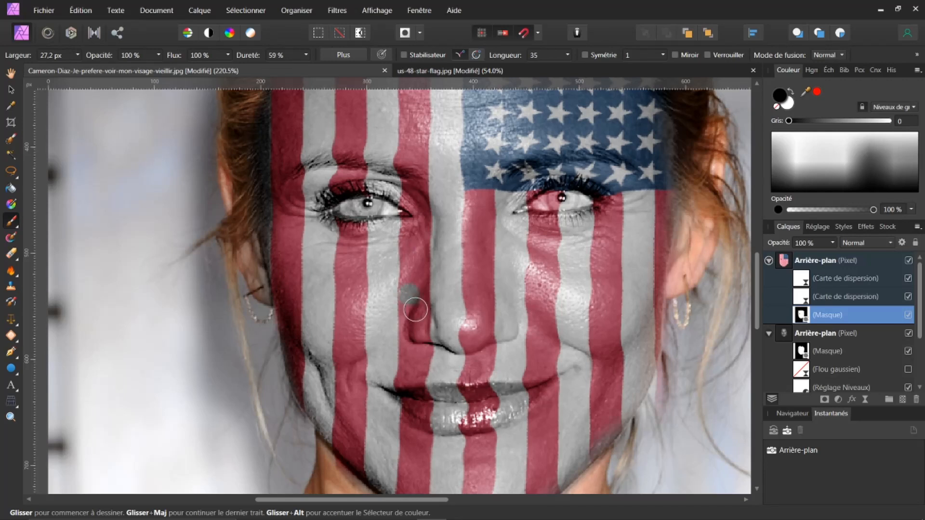
# Paint black on the flag's mask to clear the stripes from the lips, reducing the brush to about 12 px for the outline
pyautogui.moveTo(450, 410)
pyautogui.mouseDown()
pyautogui.moveTo(489, 413)
pyautogui.moveTo(459, 406)
pyautogui.moveTo(486, 414)
pyautogui.moveTo(517, 403)
pyautogui.moveTo(459, 395)
pyautogui.moveTo(429, 403)
pyautogui.moveTo(438, 412)
pyautogui.moveTo(430, 414)
pyautogui.moveTo(457, 420)
pyautogui.moveTo(479, 419)
pyautogui.moveTo(427, 414)
pyautogui.moveTo(446, 419)
pyautogui.moveTo(402, 394)
pyautogui.moveTo(481, 401)
pyautogui.moveTo(556, 383)
pyautogui.moveTo(528, 403)
pyautogui.moveTo(543, 368)
pyautogui.mouseUp()
pyautogui.scroll(-1, 535, 388)
pyautogui.hotkey('ctrl', 'z')
pyautogui.press('[')
pyautogui.press('[')
pyautogui.press('[')
pyautogui.press('[')
pyautogui.press('[')
pyautogui.press('[')
pyautogui.press('[')
pyautogui.press('[')
pyautogui.press('[')
pyautogui.press('[')
pyautogui.press('[')
pyautogui.press('[')
pyautogui.press('[')
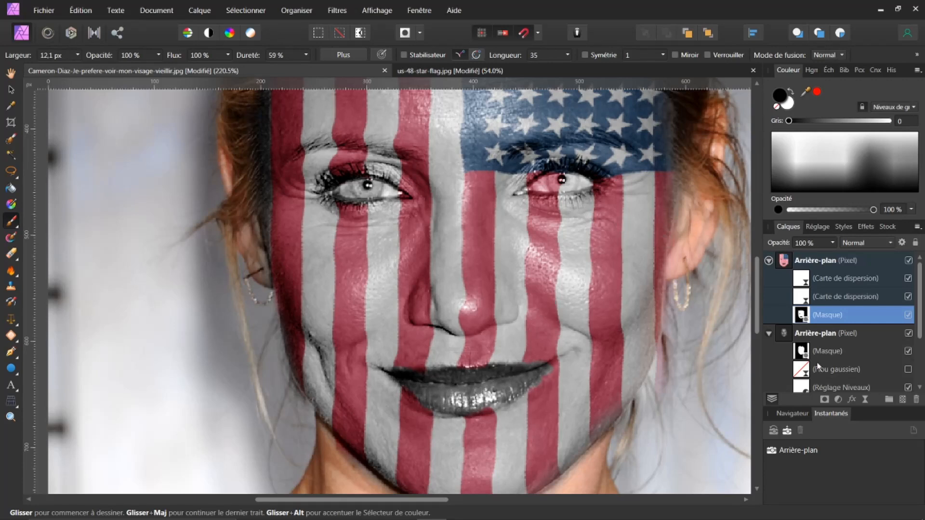
# Paint black on the black-and-white copy's mask over both eyes with the 12 px brush to restore their natural colour
pyautogui.click(802, 354)
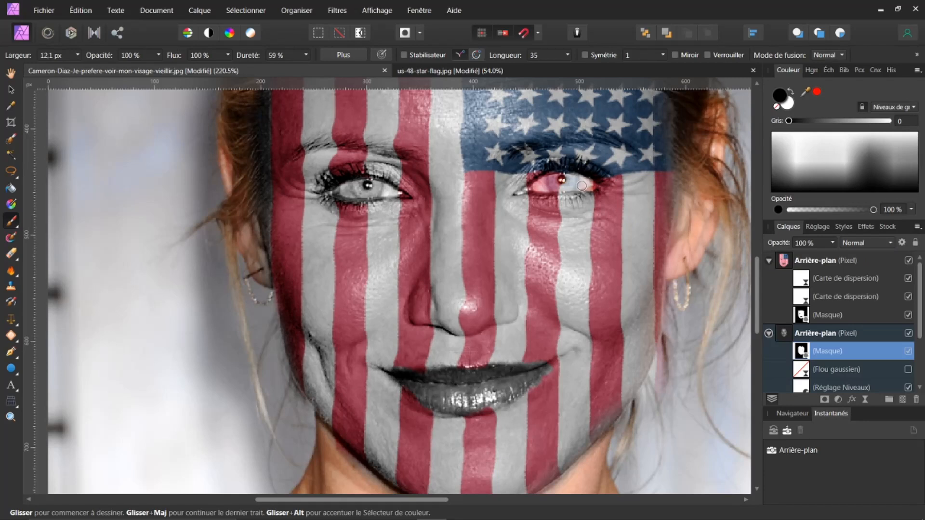
pyautogui.moveTo(347, 185); pyautogui.dragTo(367, 185)
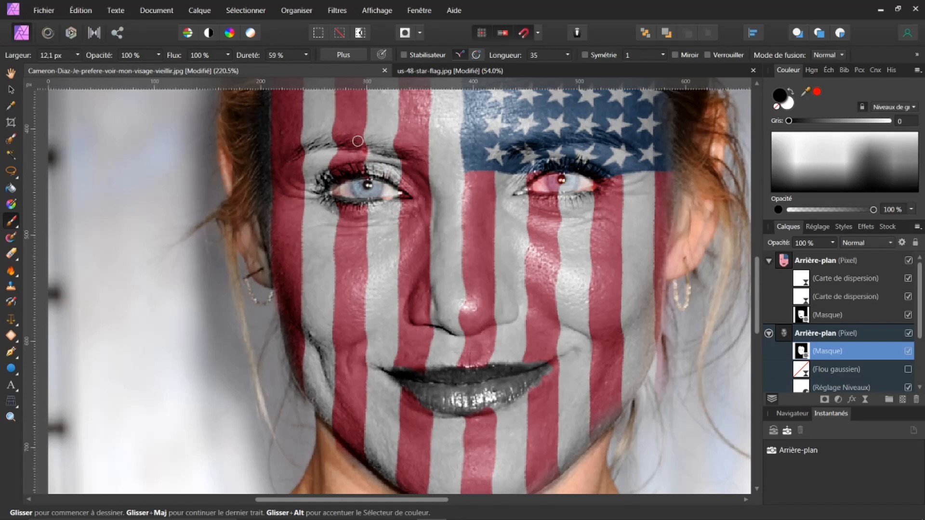
pyautogui.moveTo(321, 141); pyautogui.dragTo(309, 144)
# Add a Curves adjustment and place it between the flag layer and the black-and-white copy
pyautogui.scroll(-3, 527, 245)
pyautogui.scroll(-2, 527, 246)
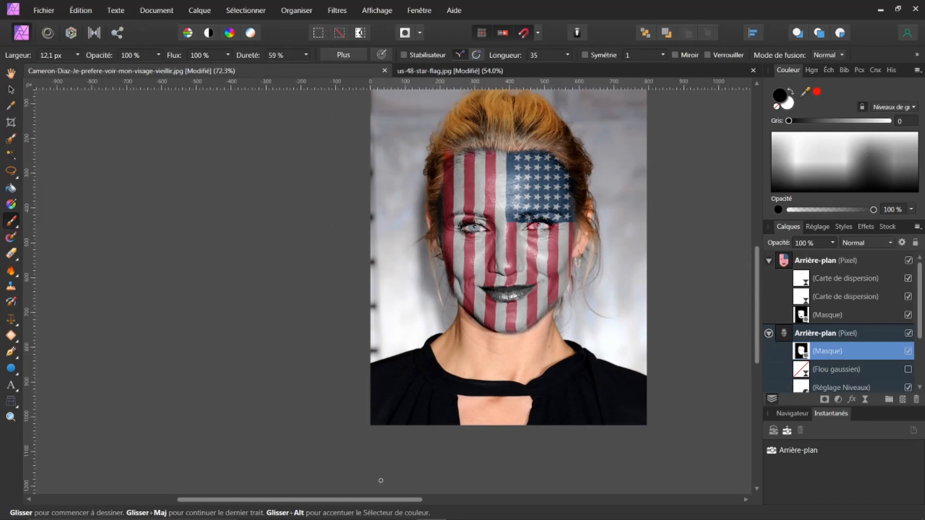
pyautogui.moveTo(374, 501); pyautogui.dragTo(426, 501)
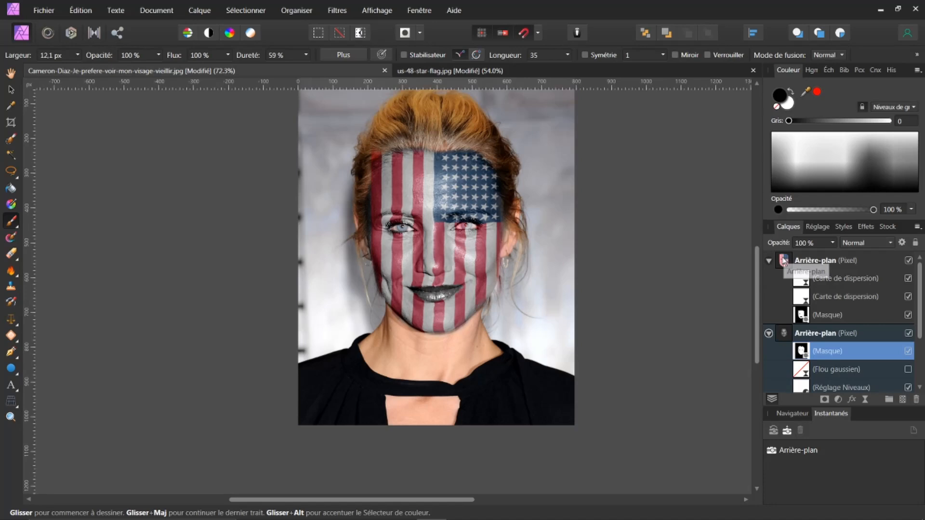
pyautogui.click(783, 260)
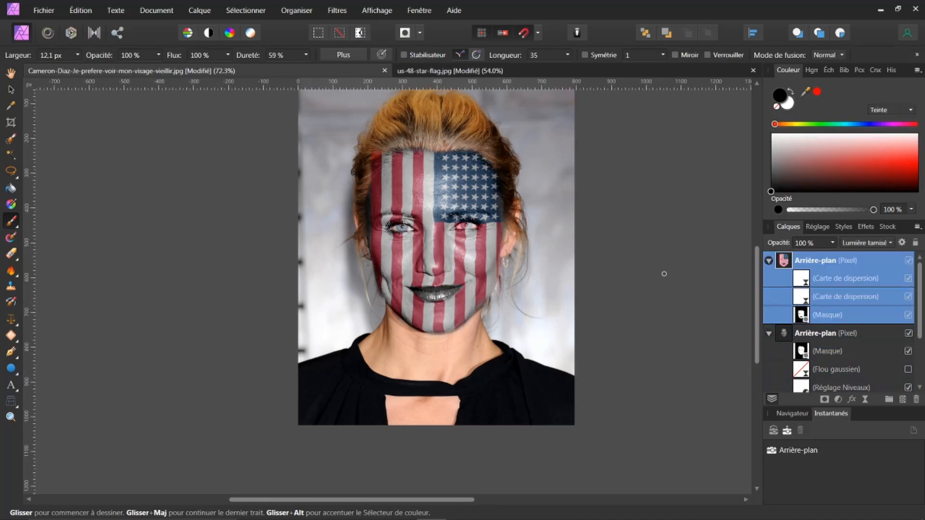
pyautogui.scroll(1, 664, 274)
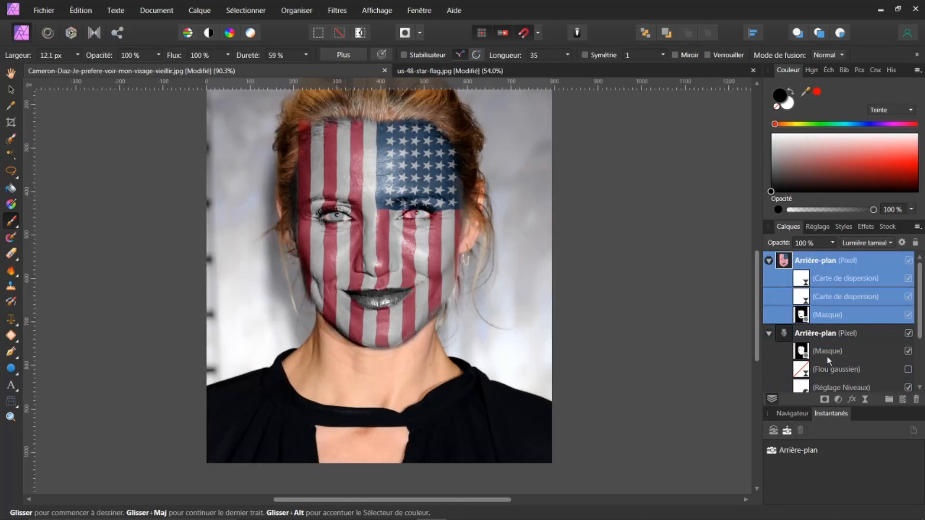
pyautogui.click(838, 400)
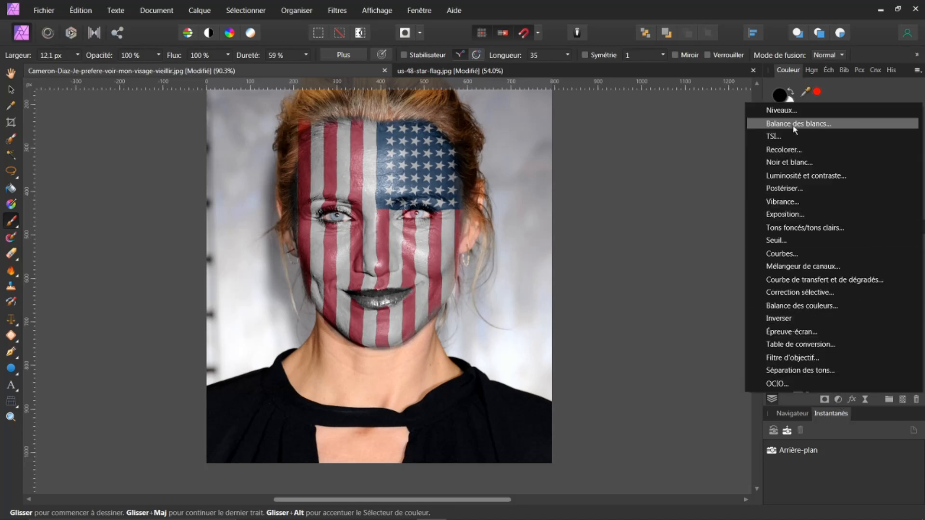
pyautogui.click(773, 256)
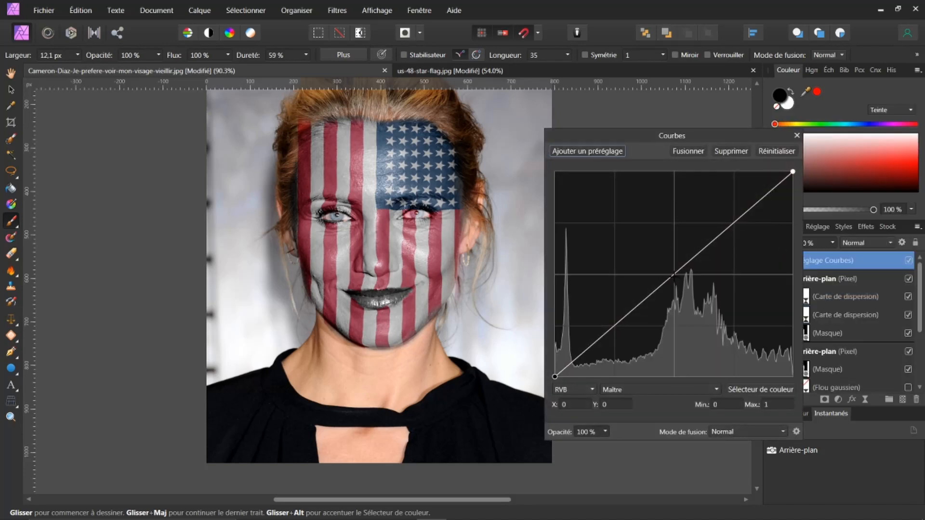
pyautogui.moveTo(716, 136); pyautogui.dragTo(659, 166)
pyautogui.moveTo(786, 265); pyautogui.dragTo(777, 283)
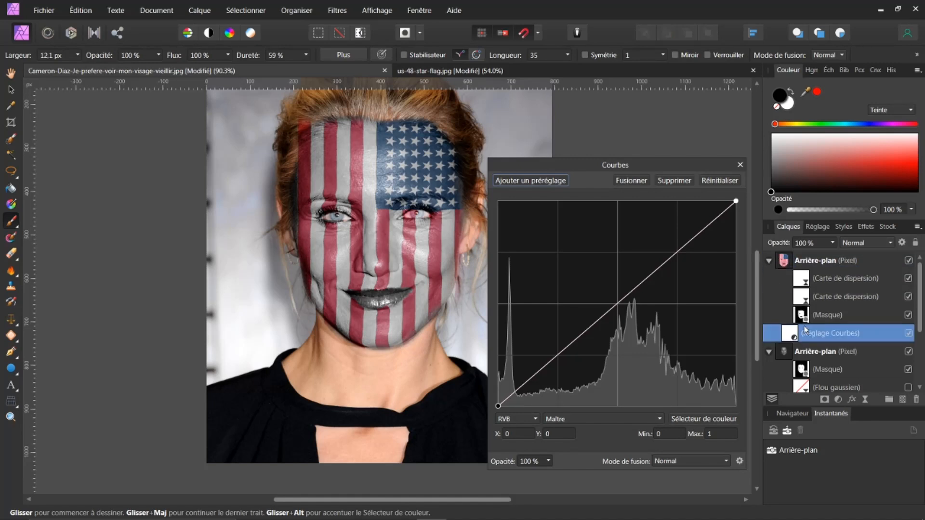
# Increase contrast with the Curves adjustment by lowering the midpoint slightly and moving the white point to X 0.92, Y 0.988
pyautogui.moveTo(617, 304)
pyautogui.mouseDown()
pyautogui.moveTo(642, 333)
pyautogui.moveTo(608, 285)
pyautogui.moveTo(631, 318)
pyautogui.moveTo(619, 316)
pyautogui.mouseUp()
pyautogui.moveTo(736, 201); pyautogui.dragTo(716, 204)
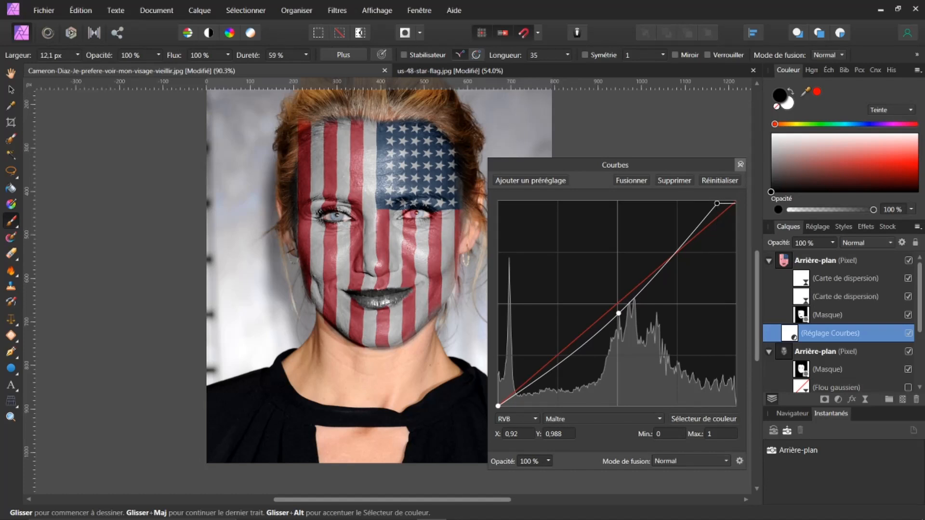
pyautogui.click(740, 164)
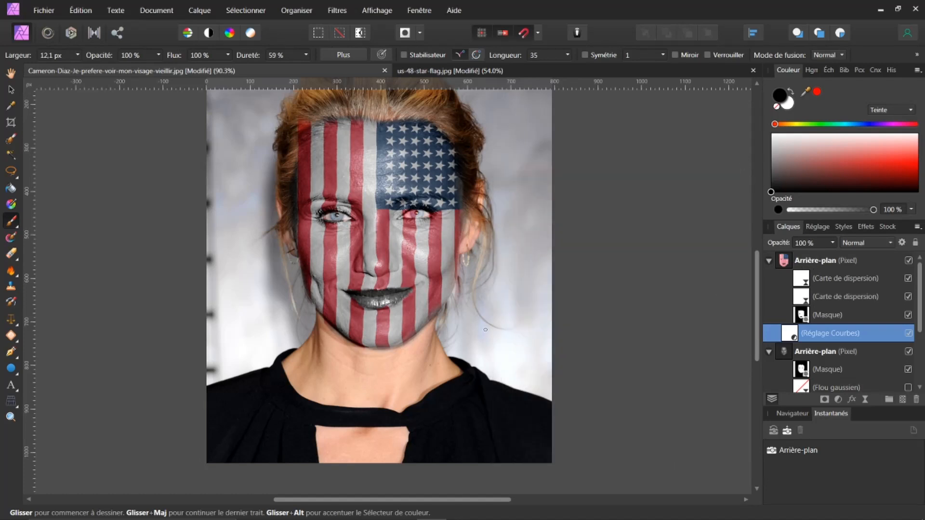
pyautogui.moveTo(496, 500); pyautogui.dragTo(467, 500)
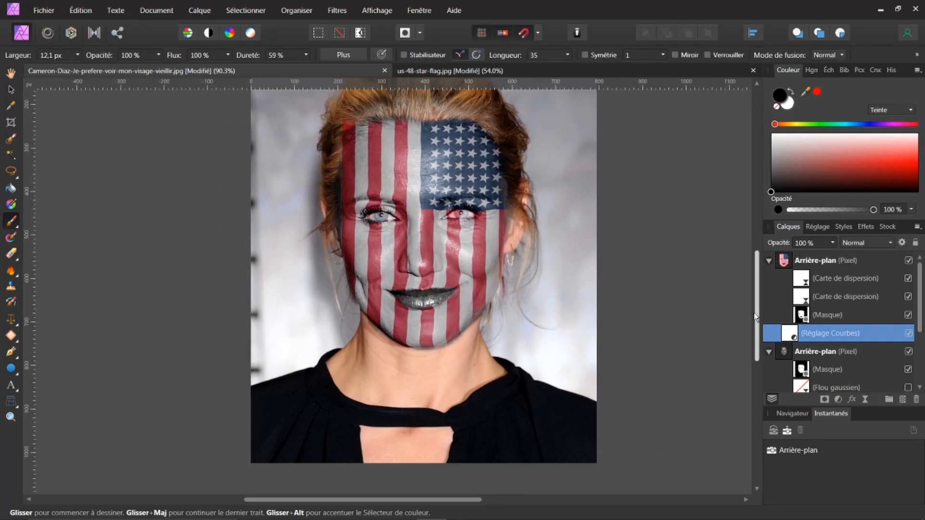
pyautogui.moveTo(754, 313); pyautogui.dragTo(754, 289)
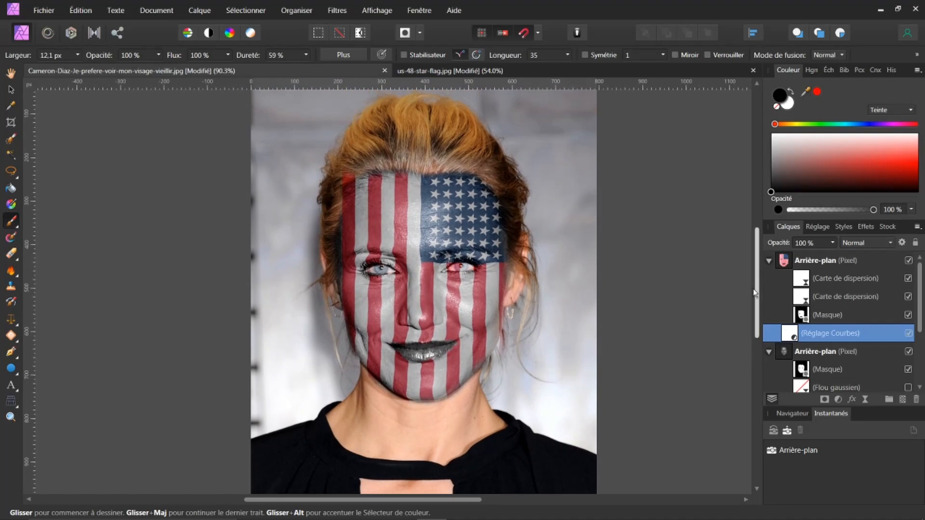